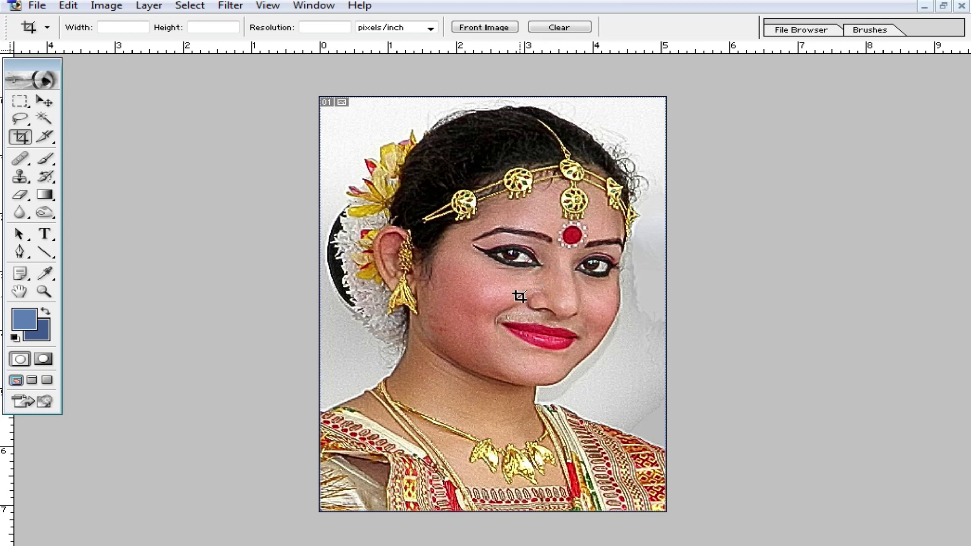
Step: Zoom in closely and pan over the face to inspect the skin
{"action": "key", "text": "ctrl+plus"}
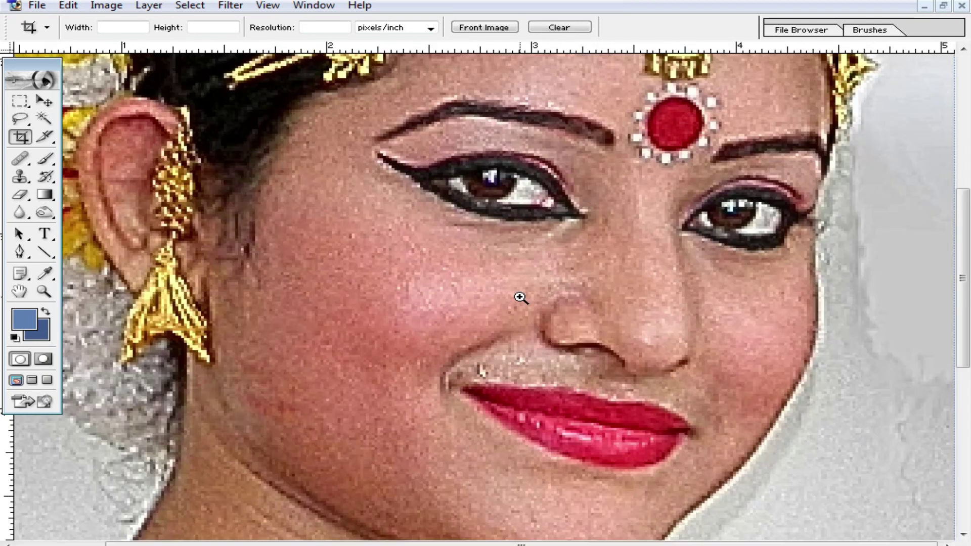
{"action": "scroll", "coordinate": [546, 261], "scroll_direction": "down", "scroll_amount": 3}
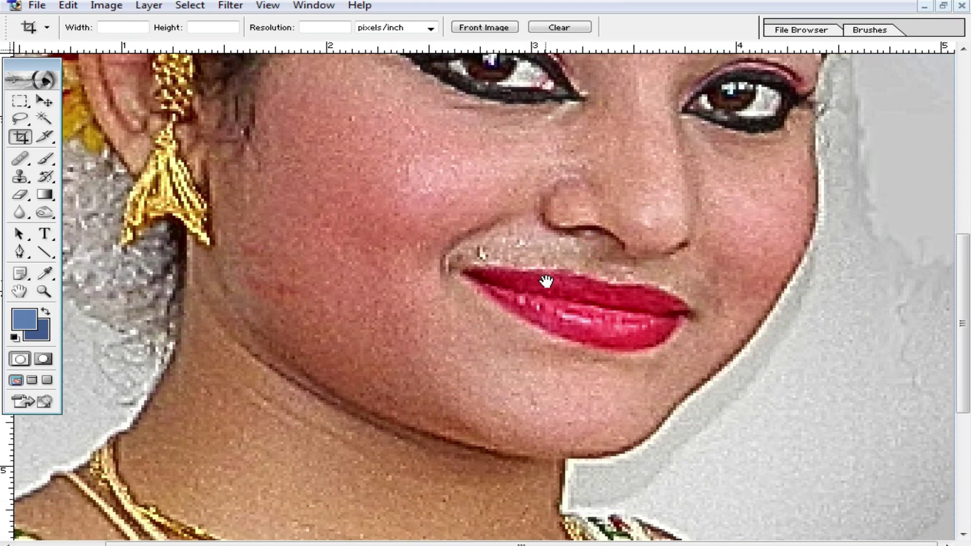
{"action": "scroll", "coordinate": [546, 281], "scroll_direction": "up", "scroll_amount": 2}
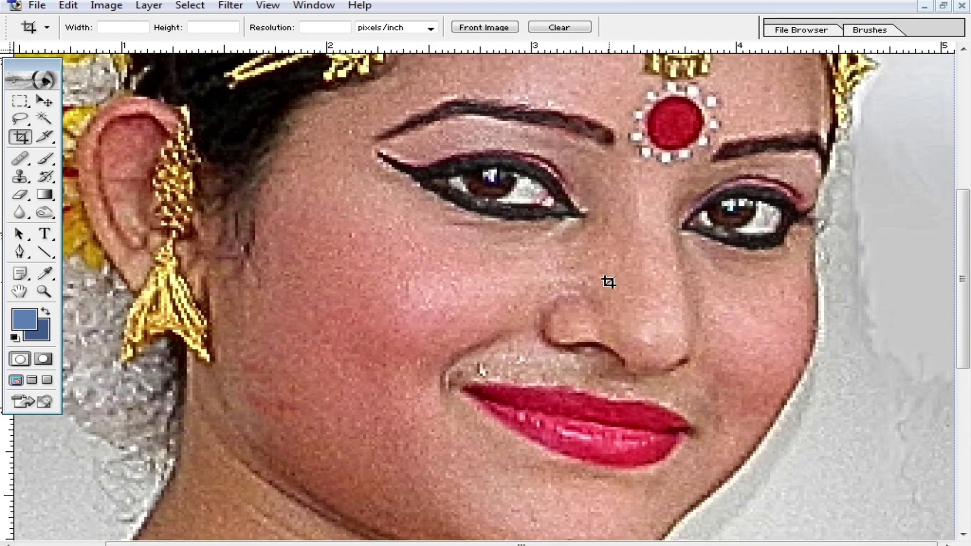
{"action": "scroll", "coordinate": [609, 281], "scroll_direction": "up", "scroll_amount": 3}
{"action": "scroll", "coordinate": [604, 281], "scroll_direction": "up", "scroll_amount": 2}
Step: Zoom back out to the whole portrait and show the Layers palette
{"action": "key", "text": "ctrl+minus"}
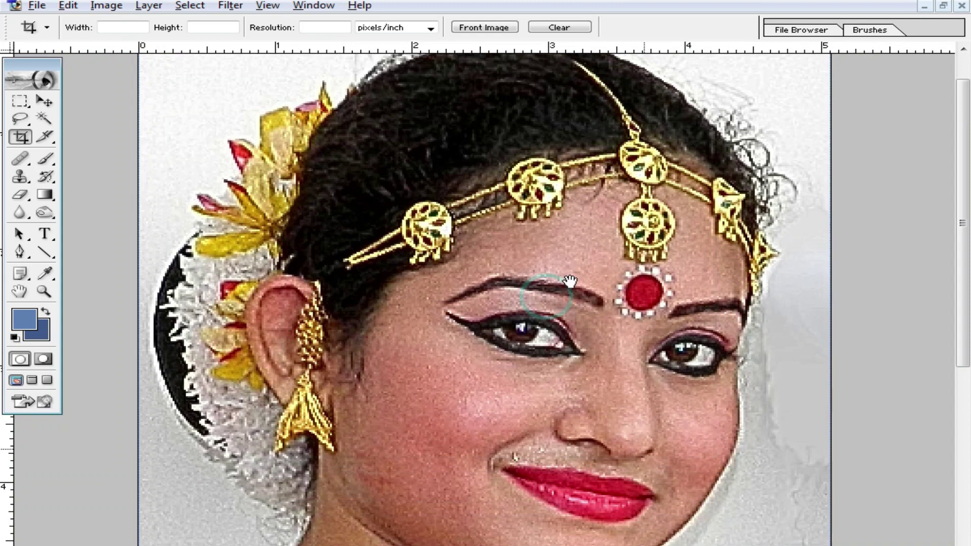
{"action": "key", "text": "ctrl+minus"}
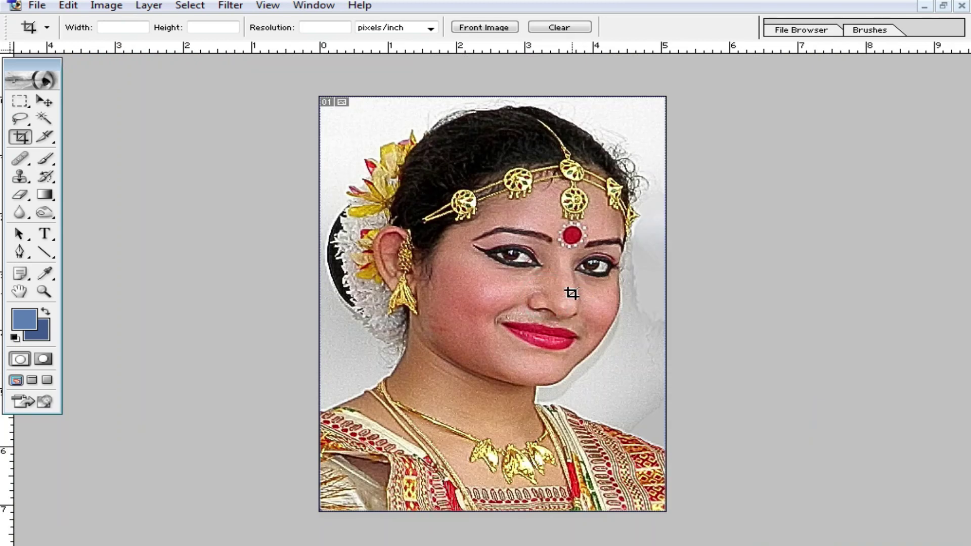
{"action": "key", "text": "ctrl+plus"}
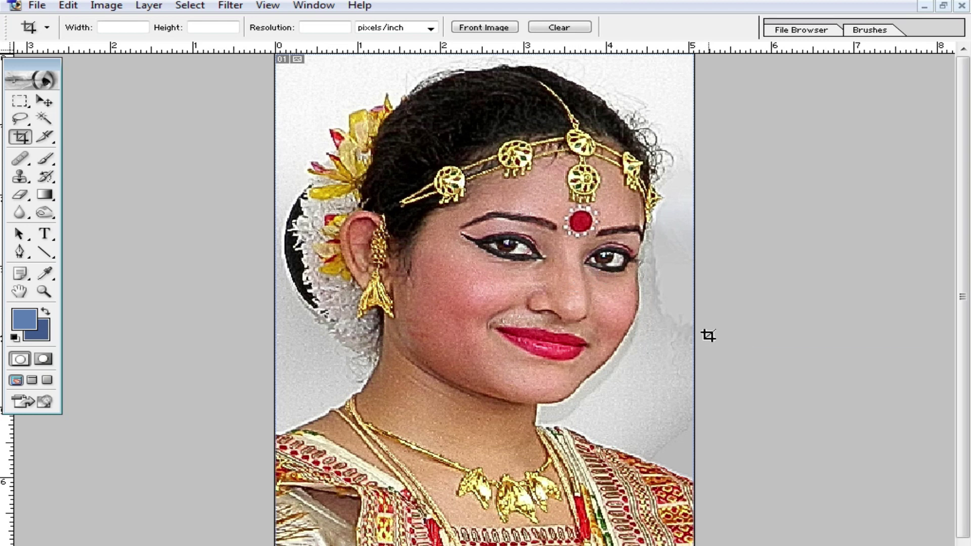
{"action": "key", "text": "F7"}
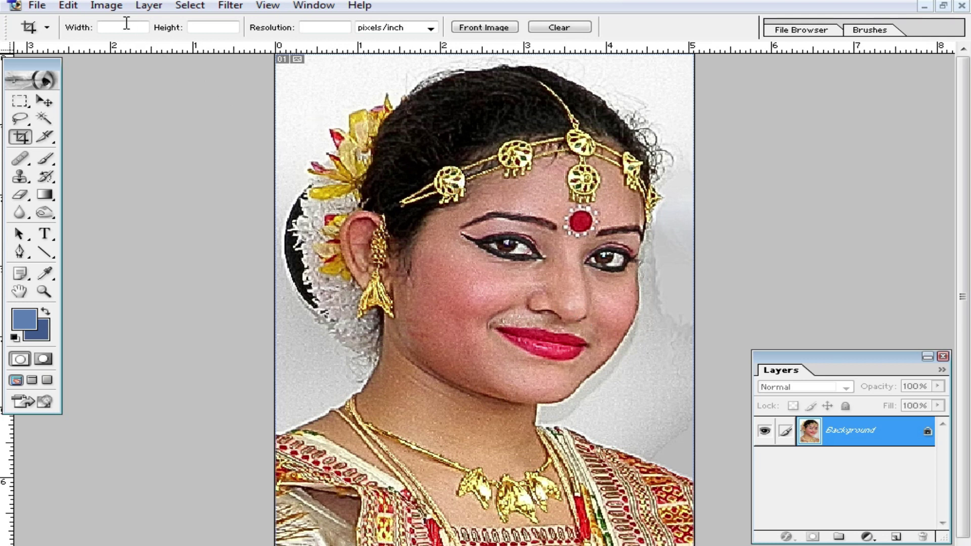
Step: Resample the image from 72 to 300 pixels/inch, enlarging it to 1521 × 2133 pixels
{"action": "left_click", "coordinate": [105, 6]}
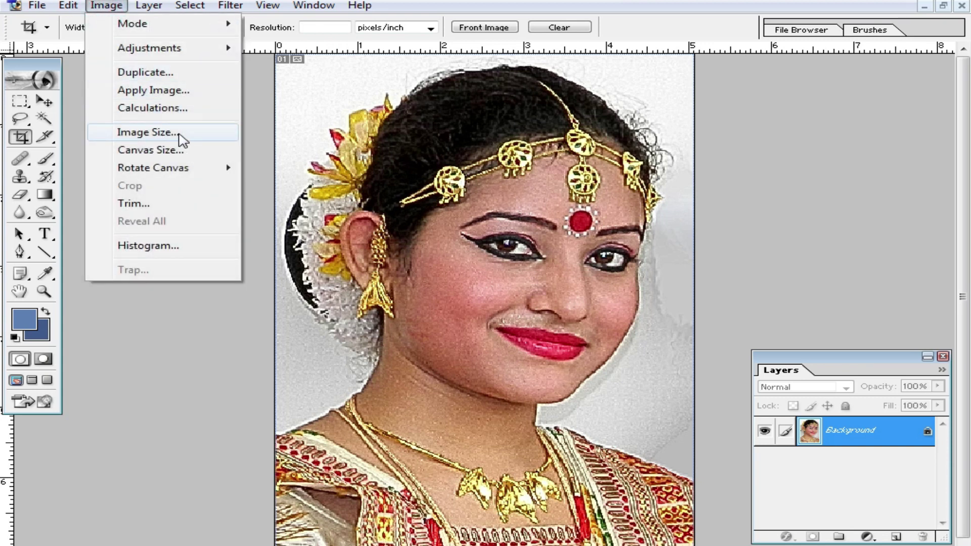
{"action": "left_click", "coordinate": [103, 6]}
{"action": "left_click", "coordinate": [103, 6]}
{"action": "left_click", "coordinate": [167, 133]}
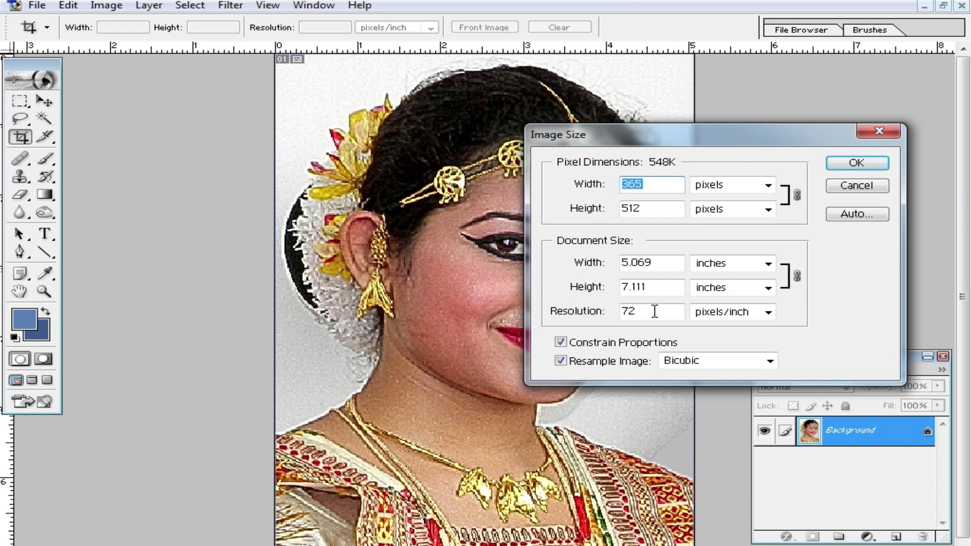
{"action": "double_click", "coordinate": [638, 310]}
{"action": "type", "text": "300"}
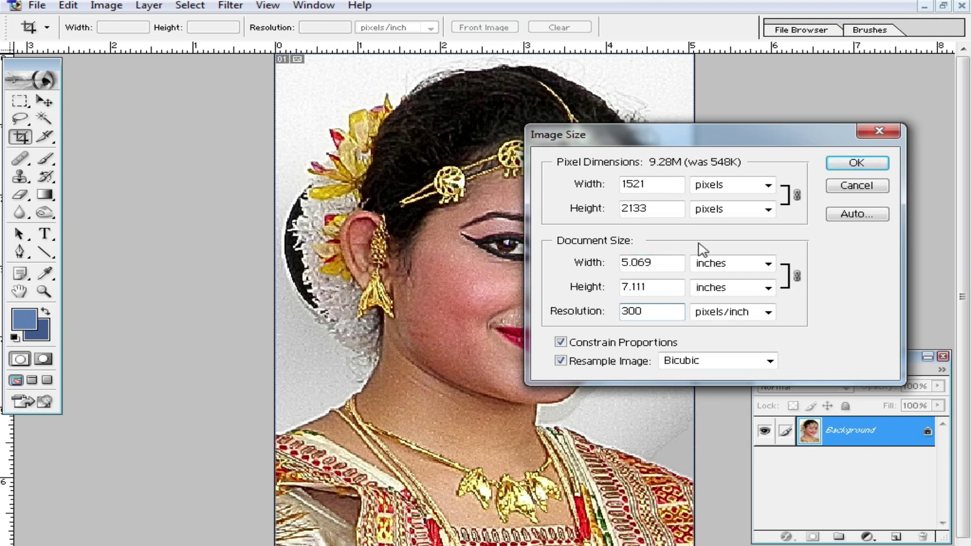
{"action": "left_click", "coordinate": [855, 162]}
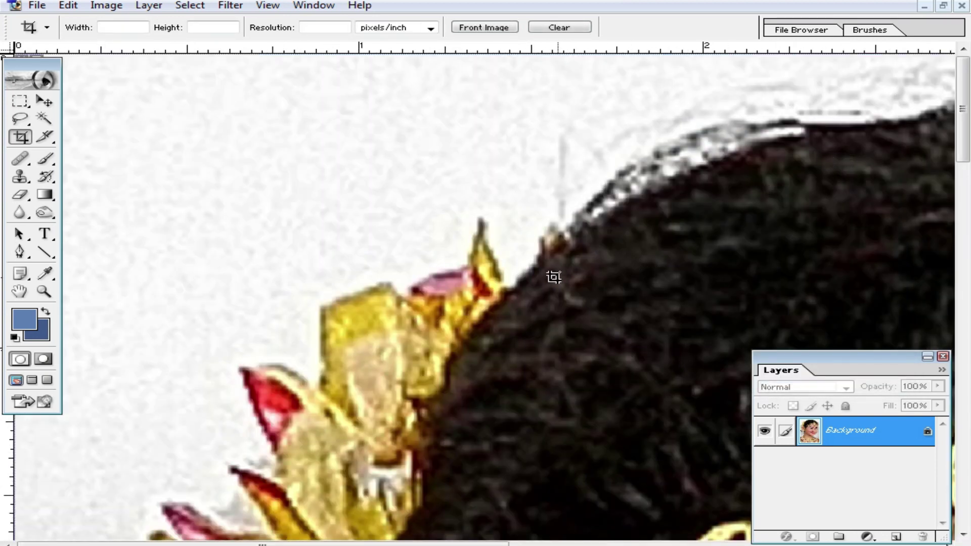
Step: Zoom and pan around the nose, face and forehead to inspect the skin
{"action": "left_click", "coordinate": [608, 315]}
{"action": "left_click", "coordinate": [609, 315], "text": "alt"}
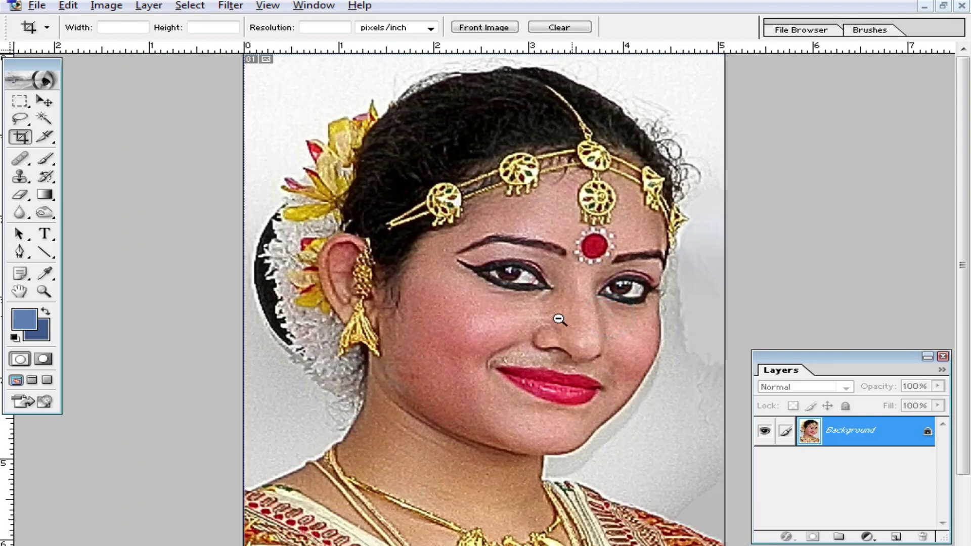
{"action": "left_click", "coordinate": [560, 317], "text": "alt"}
{"action": "left_click", "coordinate": [561, 317]}
{"action": "left_click", "coordinate": [510, 278]}
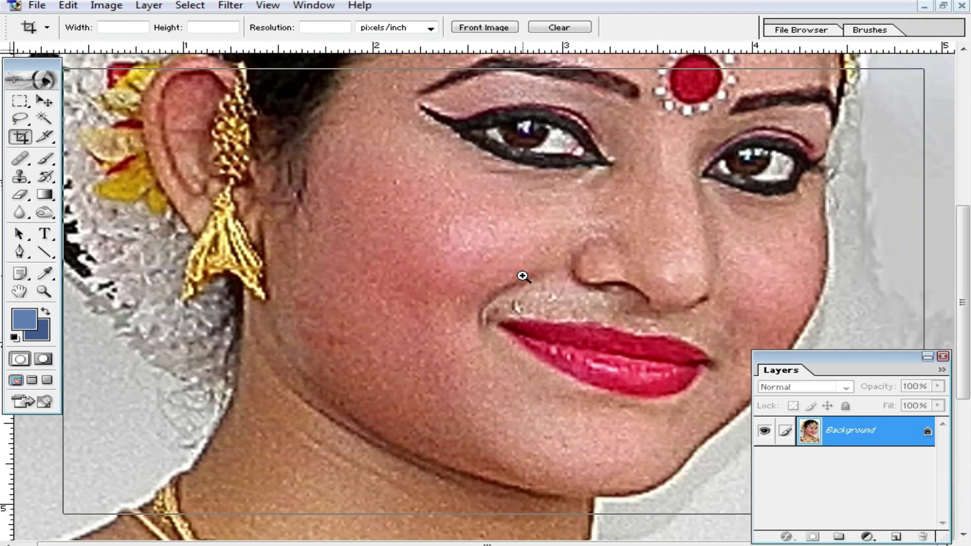
{"action": "left_click", "coordinate": [523, 276], "text": "alt"}
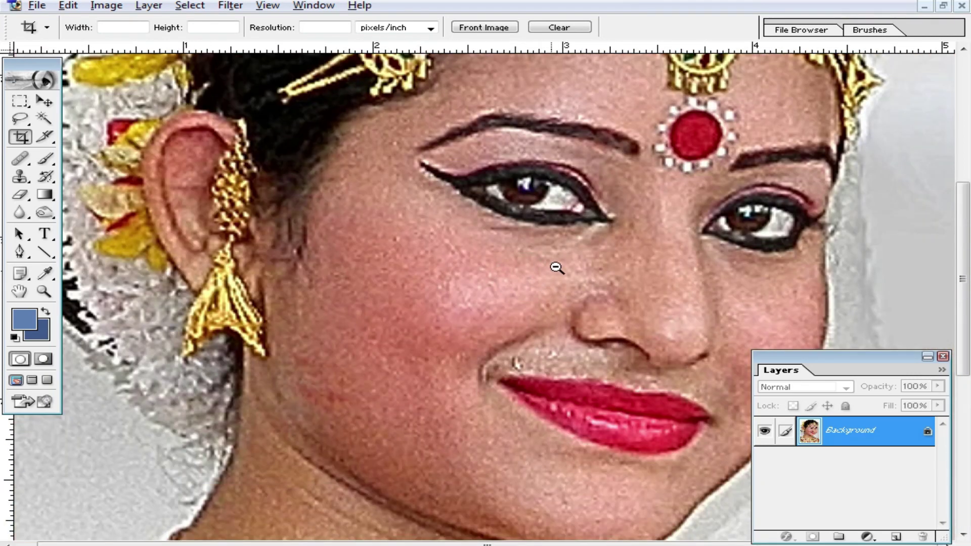
{"action": "left_click", "coordinate": [559, 265], "text": "alt"}
{"action": "left_click_drag", "start_coordinate": [598, 293], "coordinate": [475, 324]}
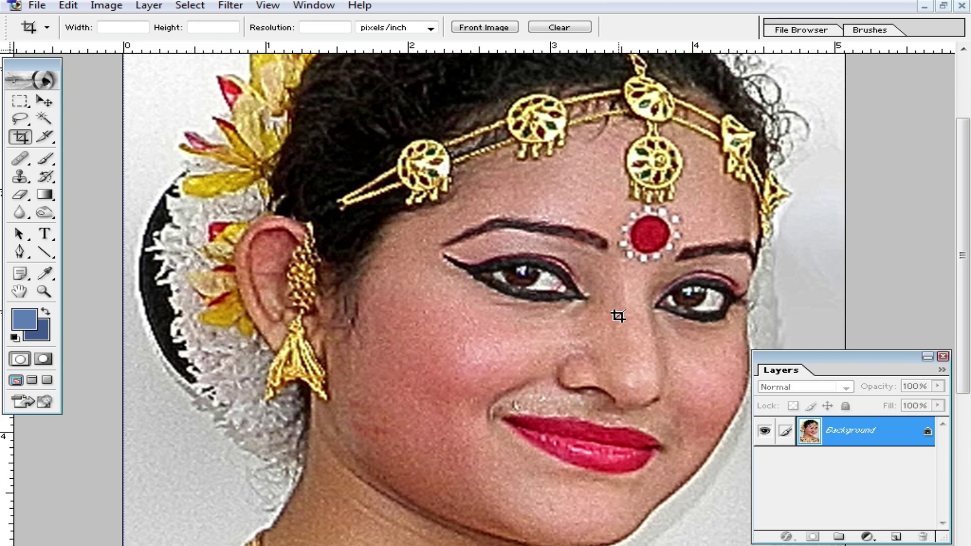
{"action": "scroll", "coordinate": [607, 322], "scroll_direction": "down", "scroll_amount": 1}
{"action": "scroll", "coordinate": [606, 322], "scroll_direction": "down", "scroll_amount": 1}
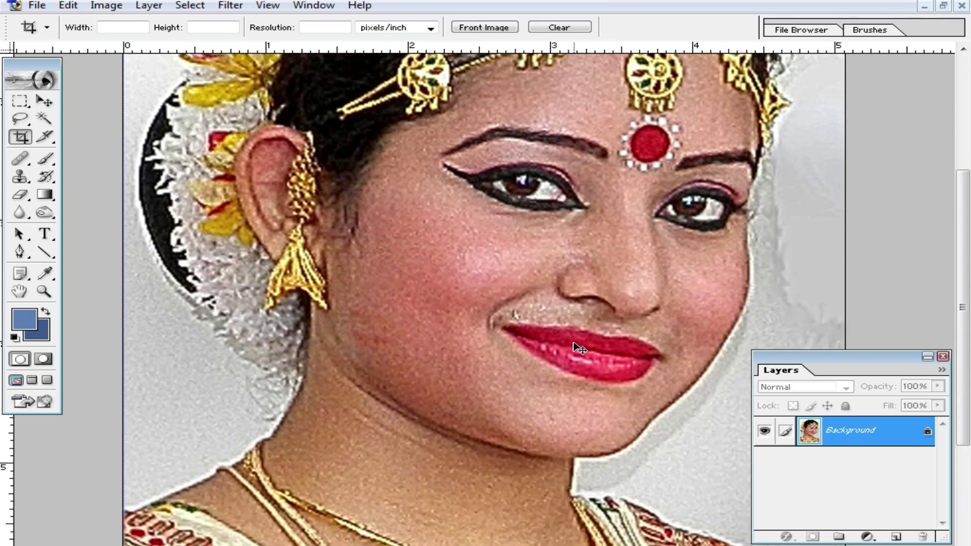
Step: Apply a Curves adjustment lifting input 114 to output 142
{"action": "key", "text": "ctrl+m"}
{"action": "left_click_drag", "start_coordinate": [690, 254], "coordinate": [682, 248]}
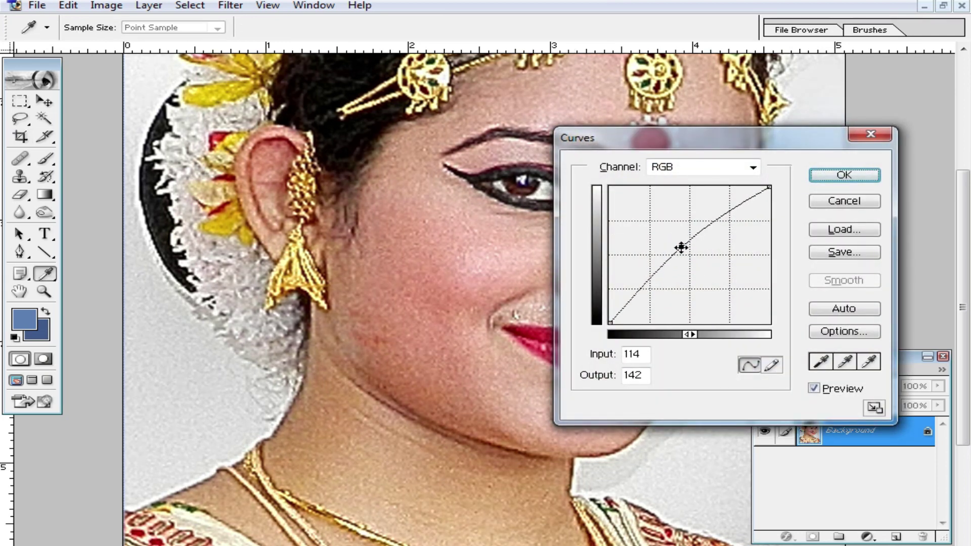
{"action": "left_click", "coordinate": [844, 174]}
{"action": "left_click", "coordinate": [653, 309], "text": "ctrl+alt"}
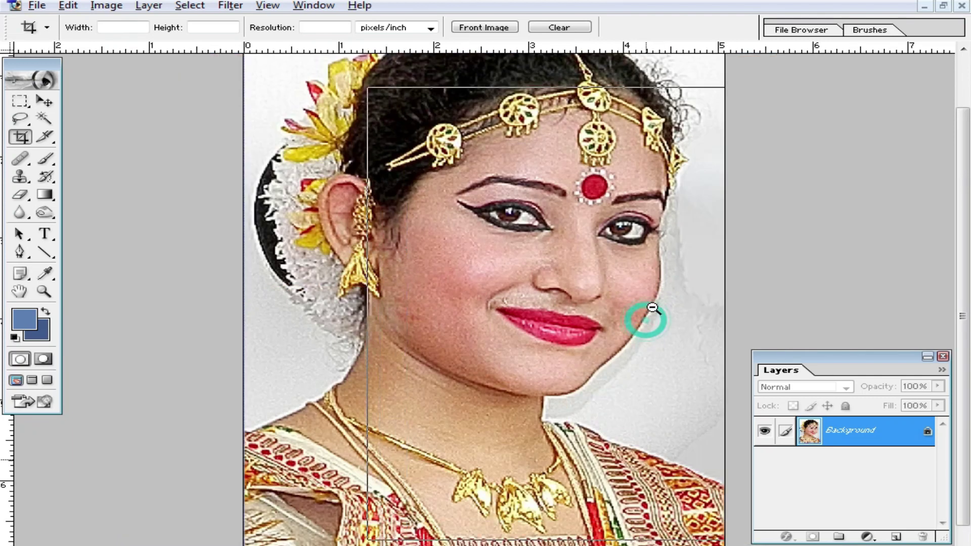
{"action": "left_click", "coordinate": [605, 298], "text": "ctrl"}
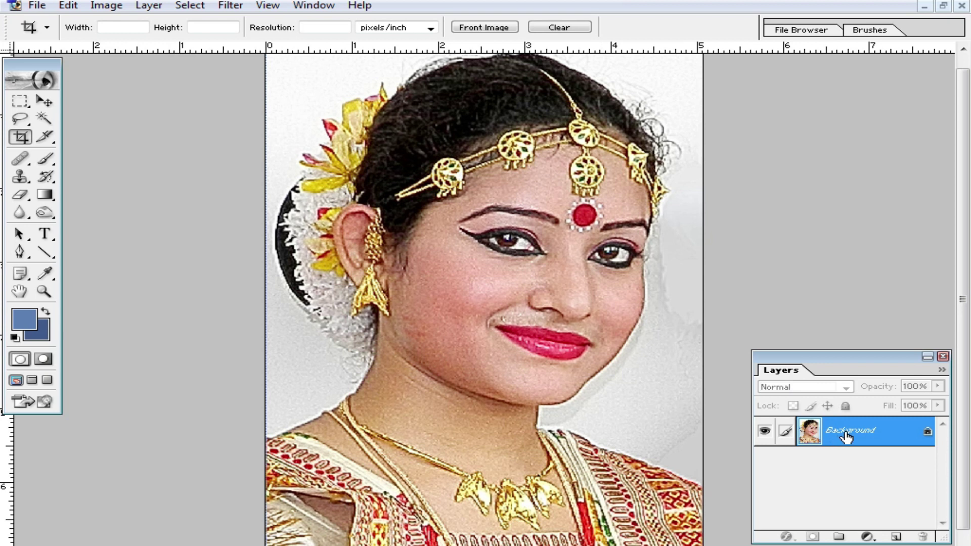
Step: Duplicate the Background layer as 'Background copy' through Duplicate Layer
{"action": "left_click_drag", "start_coordinate": [845, 435], "coordinate": [844, 430]}
{"action": "key", "text": "ctrl+j"}
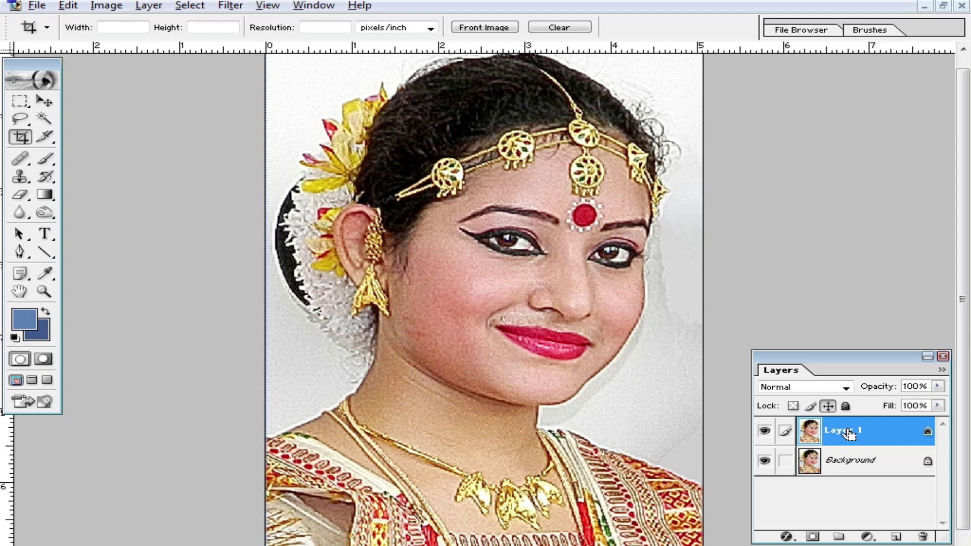
{"action": "key", "text": "ctrl+z"}
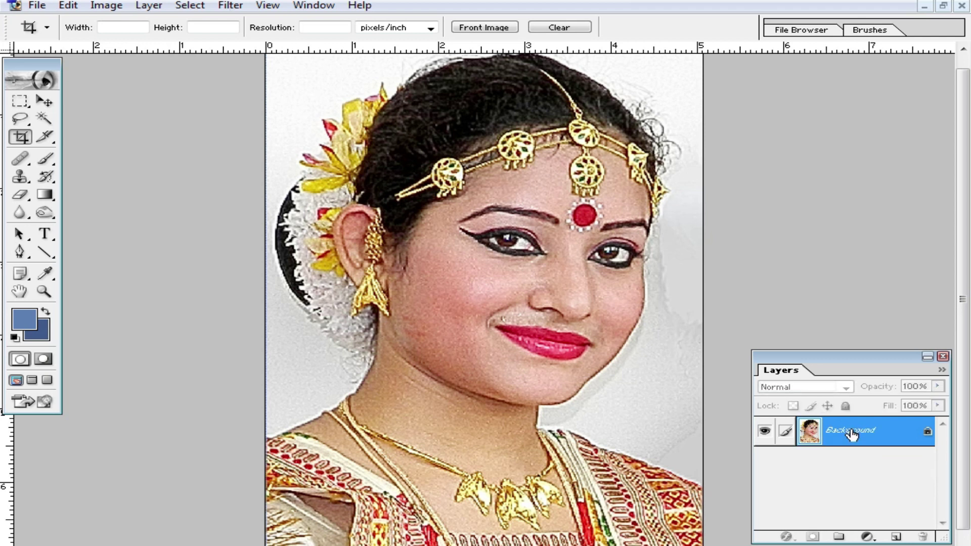
{"action": "right_click", "coordinate": [854, 435]}
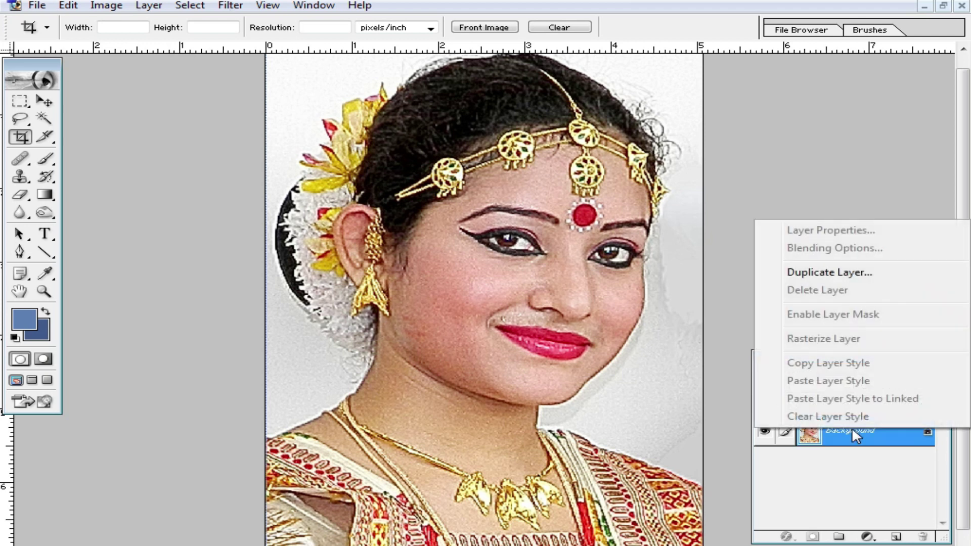
{"action": "left_click", "coordinate": [839, 275]}
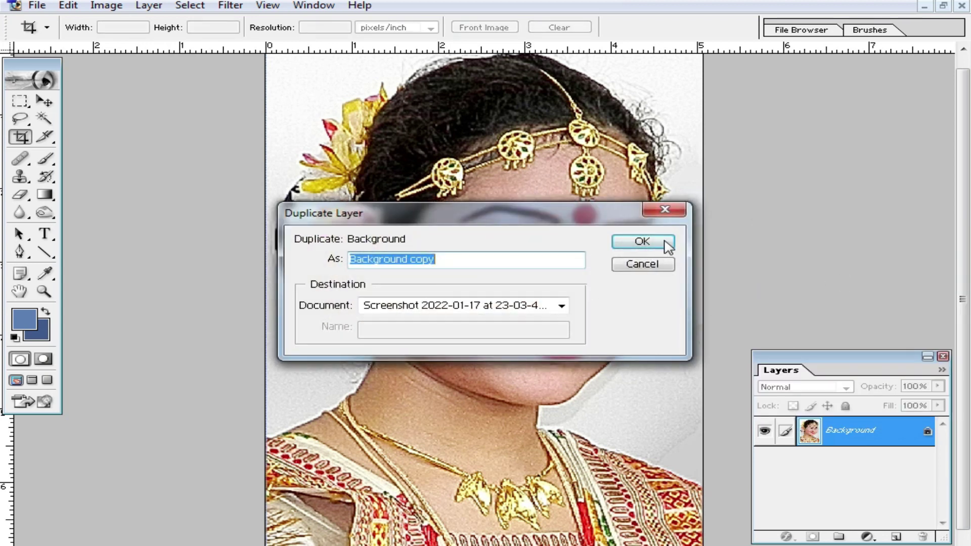
{"action": "left_click", "coordinate": [665, 245]}
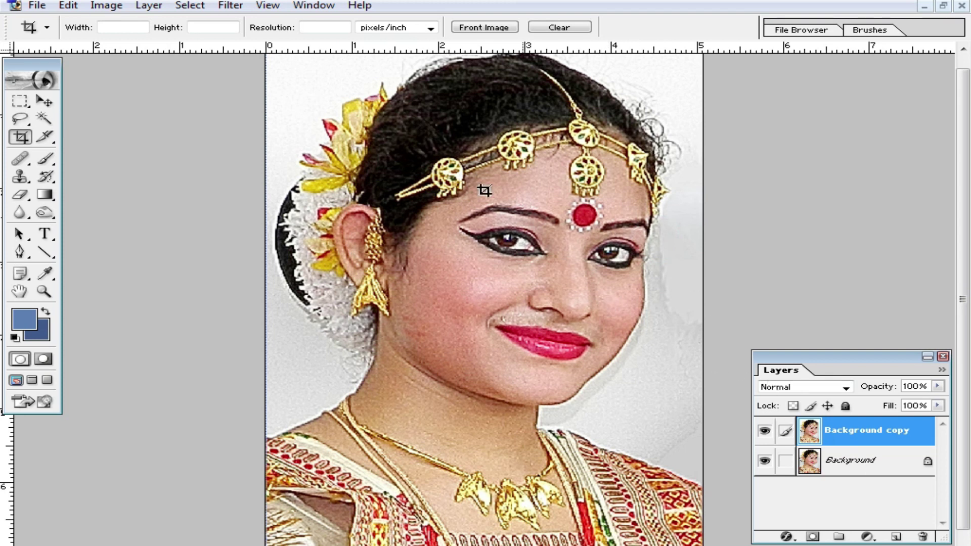
Step: Run Noiseware Professional on Background copy with luminance noise reduction 100% and color 0%
{"action": "left_click", "coordinate": [227, 6]}
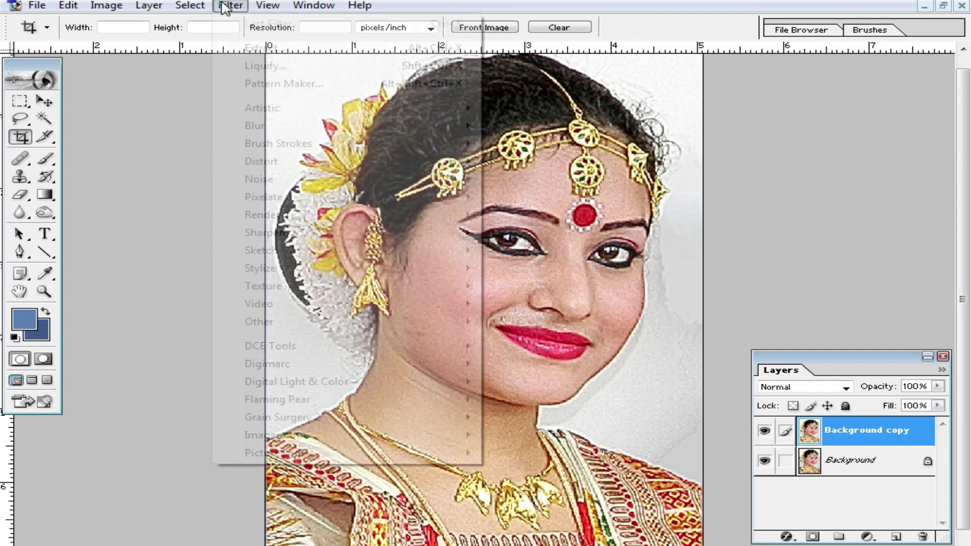
{"action": "left_click", "coordinate": [396, 442]}
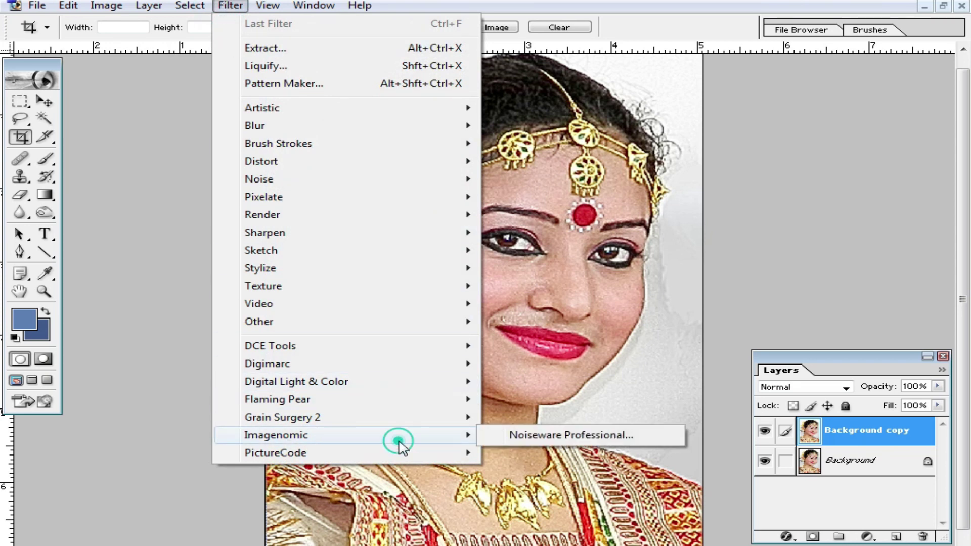
{"action": "left_click", "coordinate": [583, 440]}
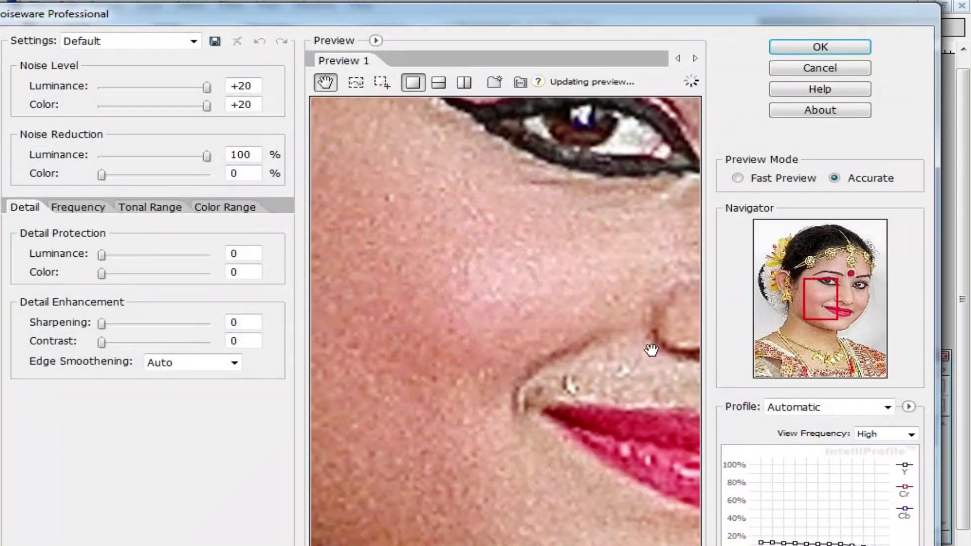
{"action": "left_click", "coordinate": [503, 301]}
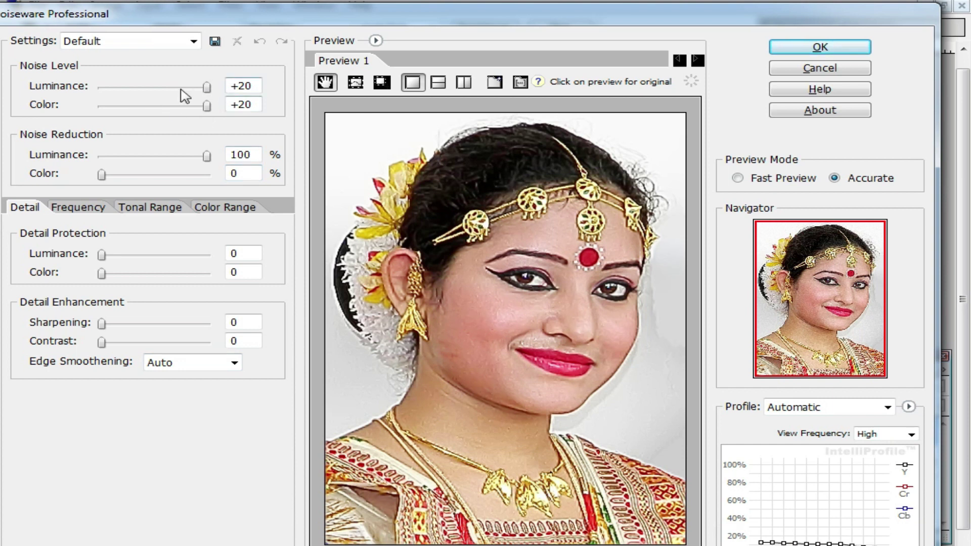
{"action": "left_click_drag", "start_coordinate": [207, 88], "coordinate": [310, 87]}
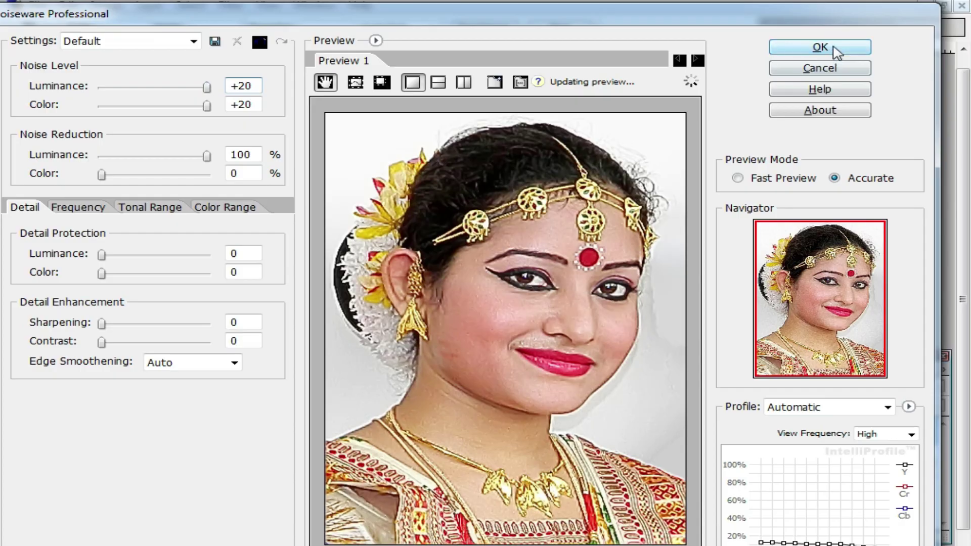
{"action": "left_click", "coordinate": [817, 46]}
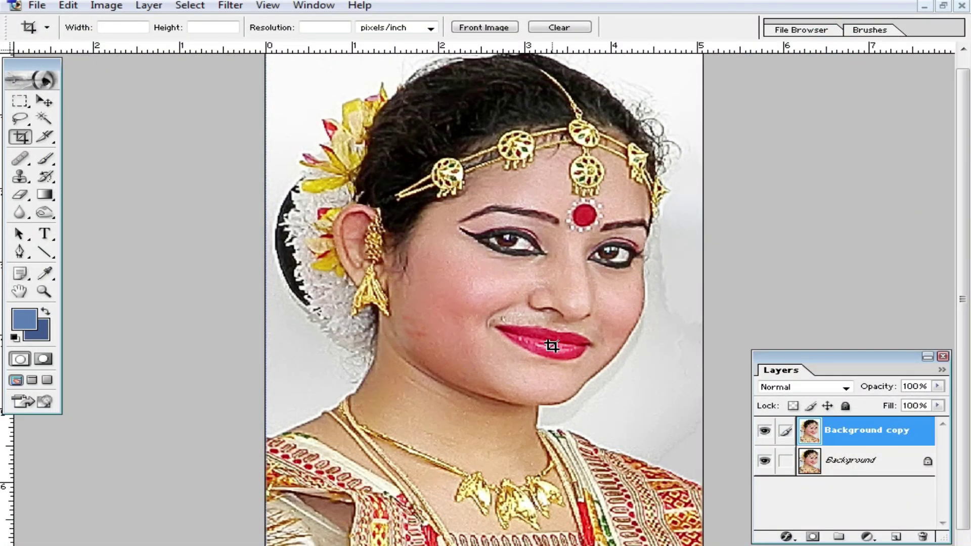
Step: Browse the Filter > Imagenomic menu and close it without applying anything
{"action": "left_click", "coordinate": [229, 6]}
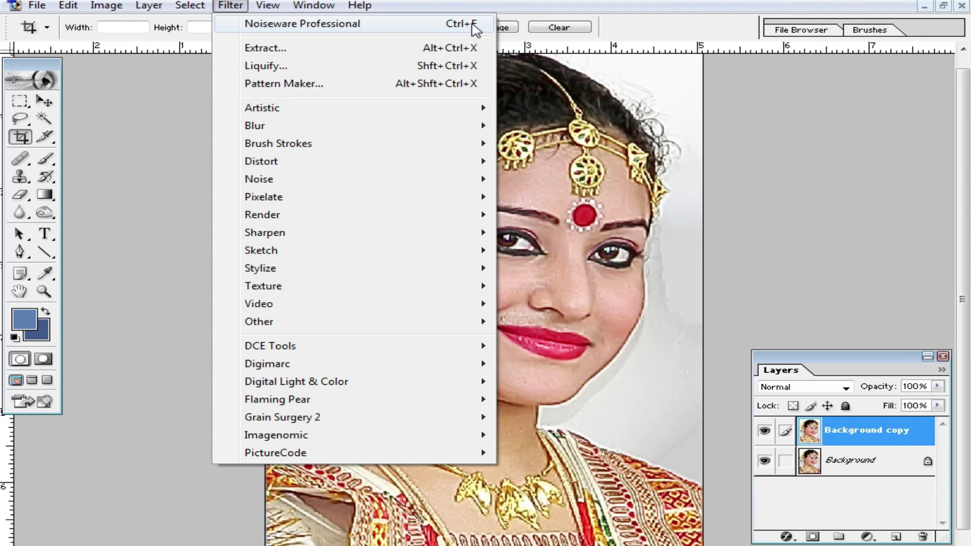
{"action": "left_click", "coordinate": [690, 186]}
{"action": "left_click", "coordinate": [230, 7]}
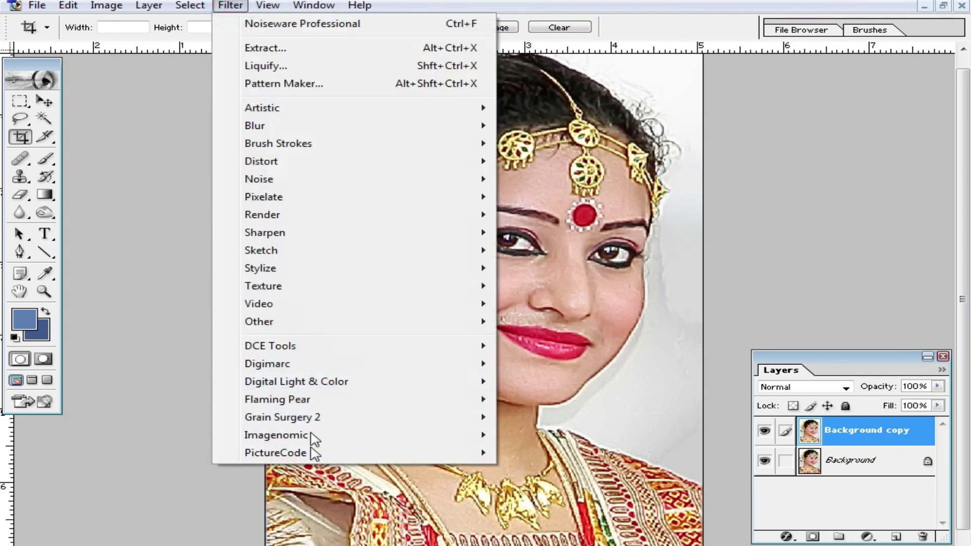
{"action": "left_click", "coordinate": [314, 434]}
{"action": "left_click", "coordinate": [746, 246]}
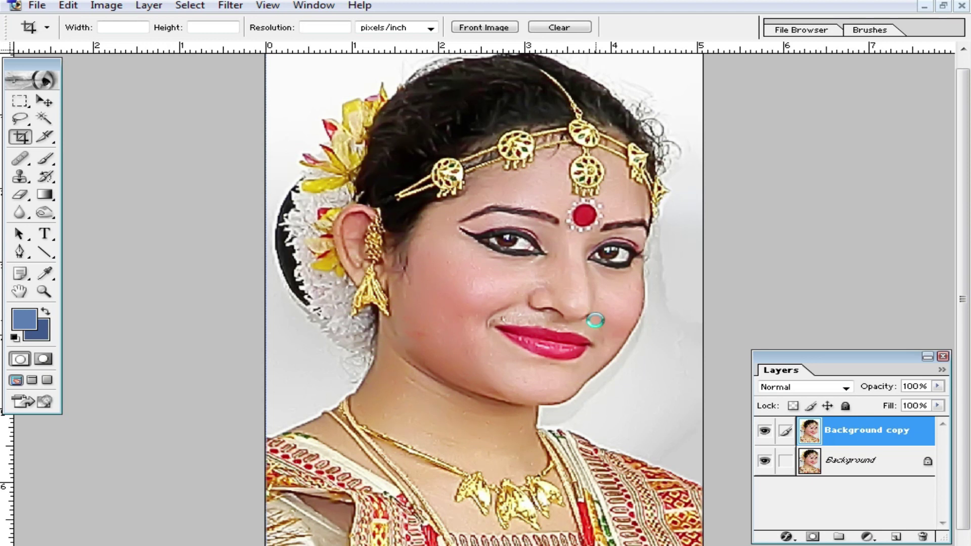
Step: Zoom in on the nose and cheek, then zoom out once to the face
{"action": "left_click", "coordinate": [536, 293], "text": "ctrl"}
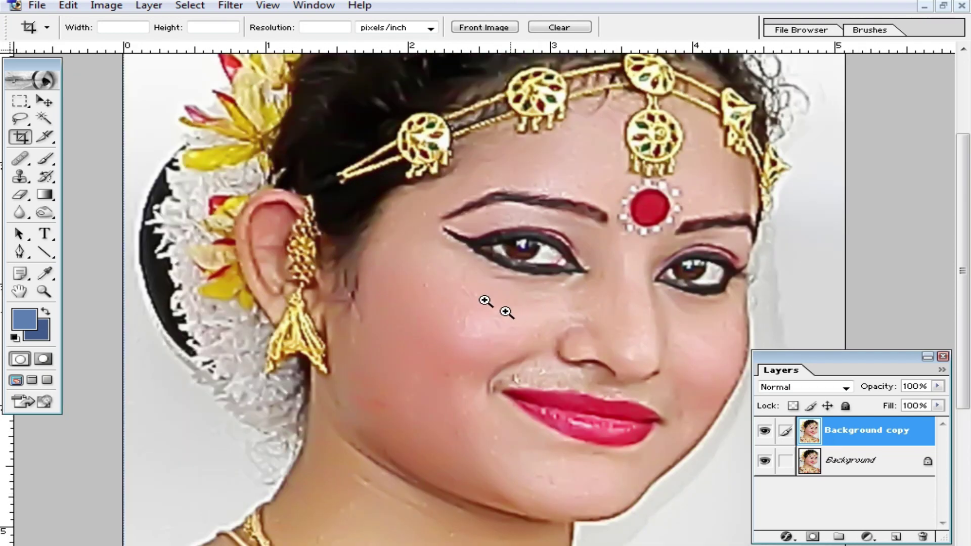
{"action": "left_click", "coordinate": [486, 336], "text": "ctrl"}
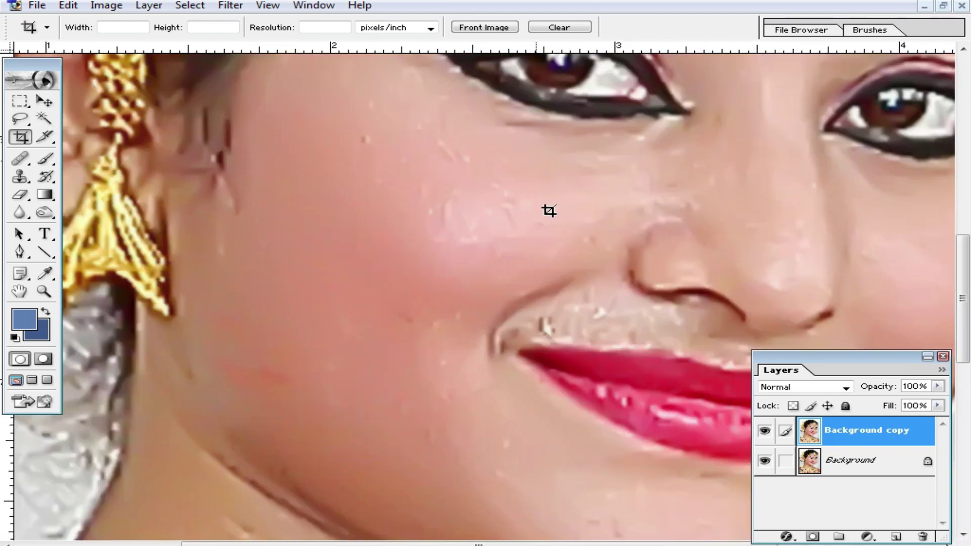
{"action": "left_click", "coordinate": [509, 322], "text": "ctrl+alt"}
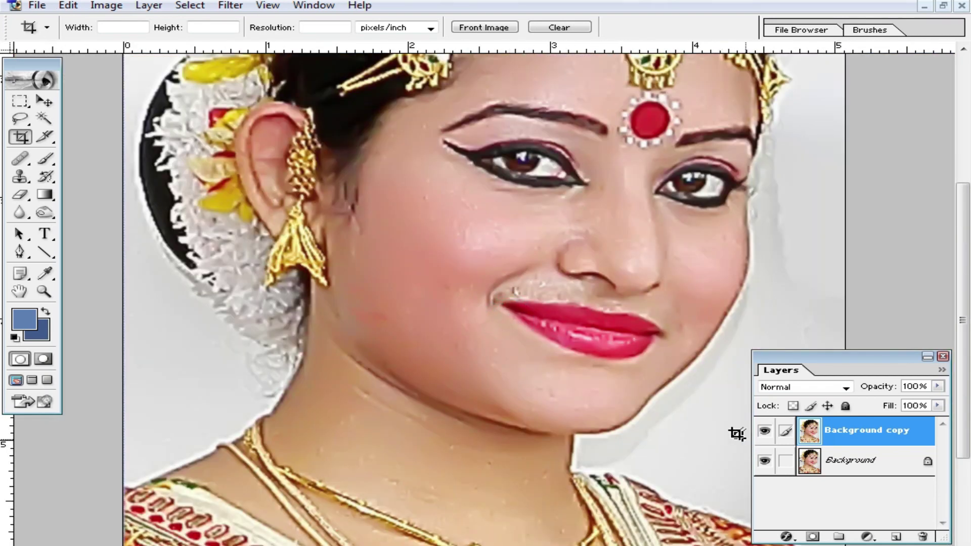
Step: Delete the Background copy layer, then duplicate Background as Layer 1 and invert it
{"action": "right_click", "coordinate": [868, 435]}
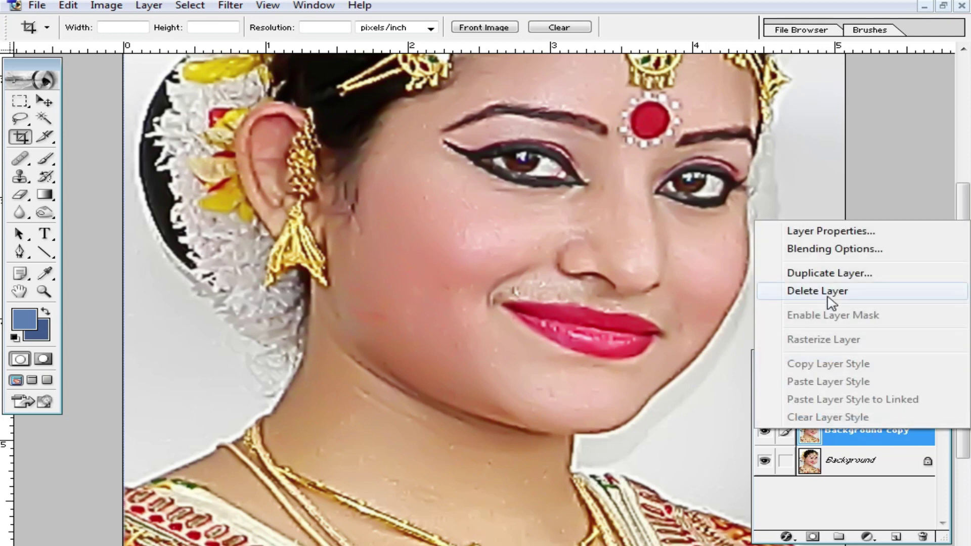
{"action": "left_click", "coordinate": [823, 293]}
{"action": "left_click", "coordinate": [451, 218]}
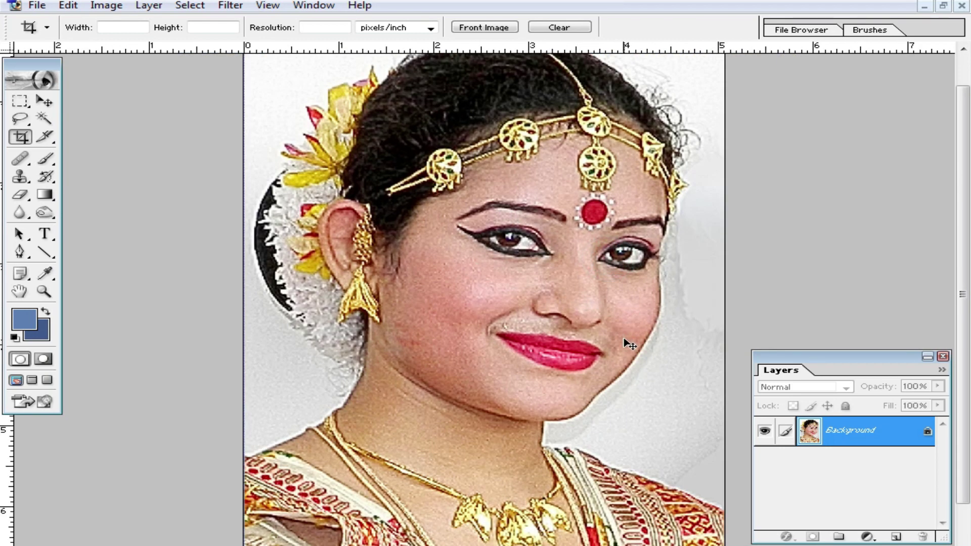
{"action": "key", "text": "ctrl+j"}
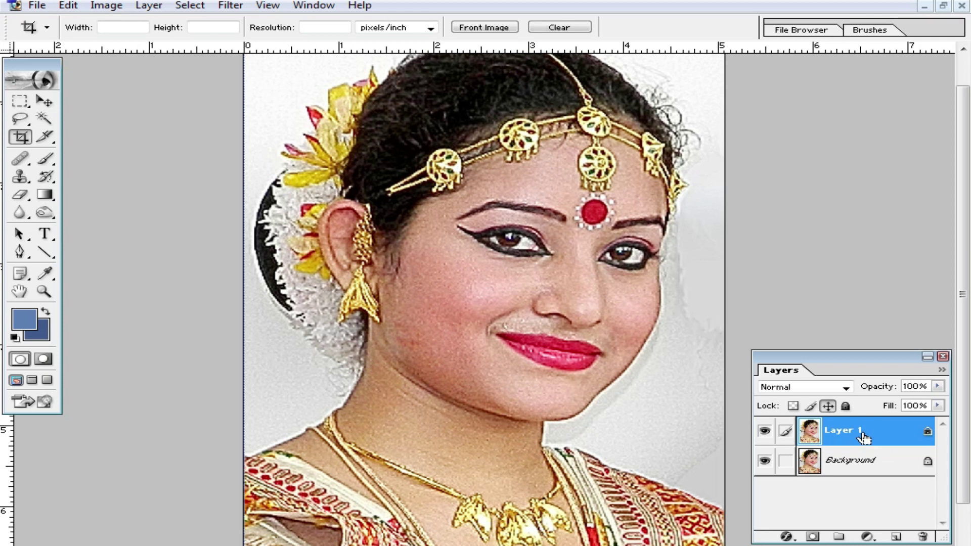
{"action": "key", "text": "ctrl+i"}
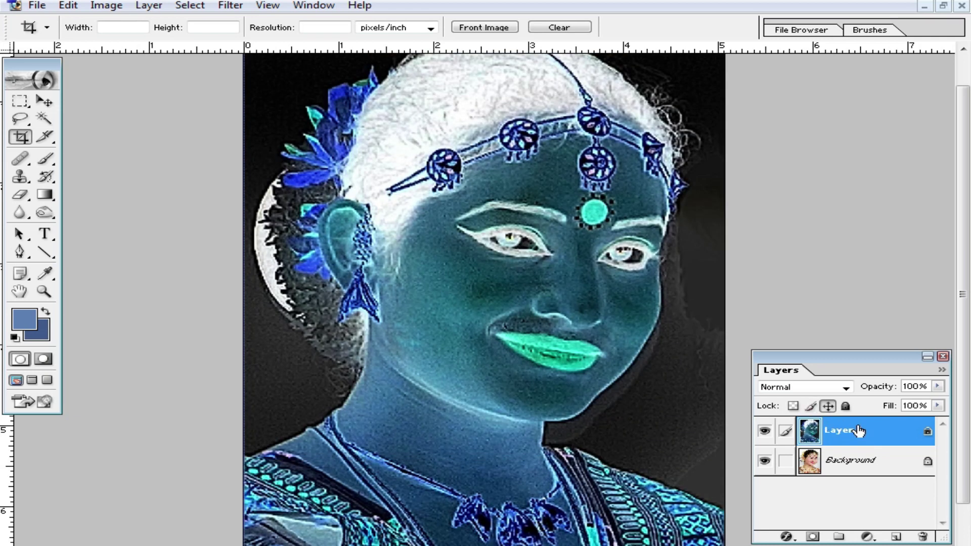
Step: Set Layer 1 to Vivid Light blending and apply a High Pass with 11.5-pixel radius
{"action": "left_click", "coordinate": [846, 388]}
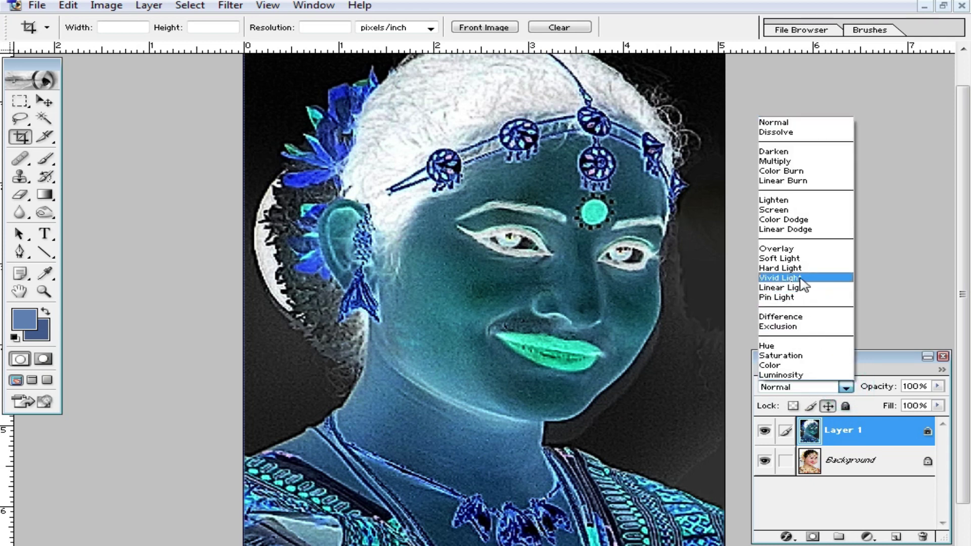
{"action": "left_click", "coordinate": [803, 278]}
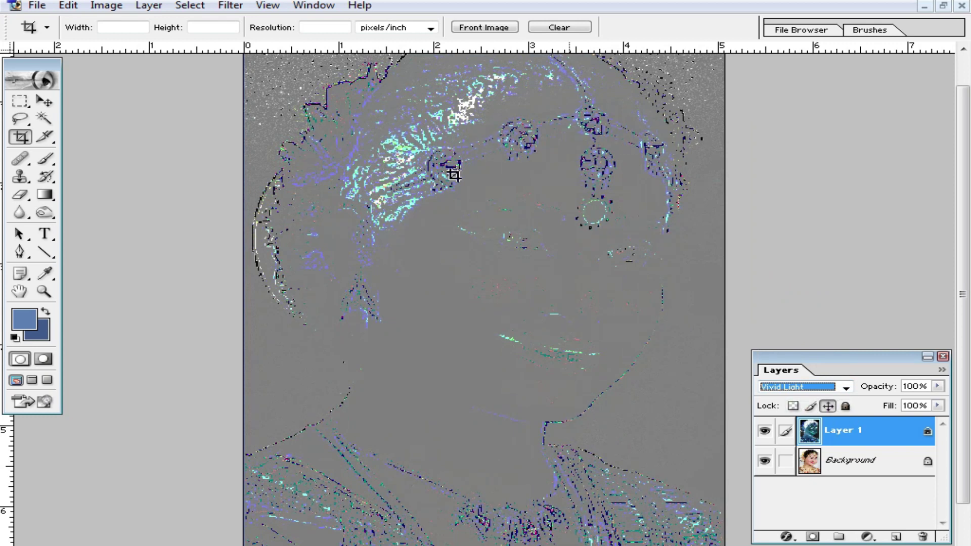
{"action": "left_click", "coordinate": [230, 6]}
{"action": "mouse_move", "coordinate": [274, 321]}
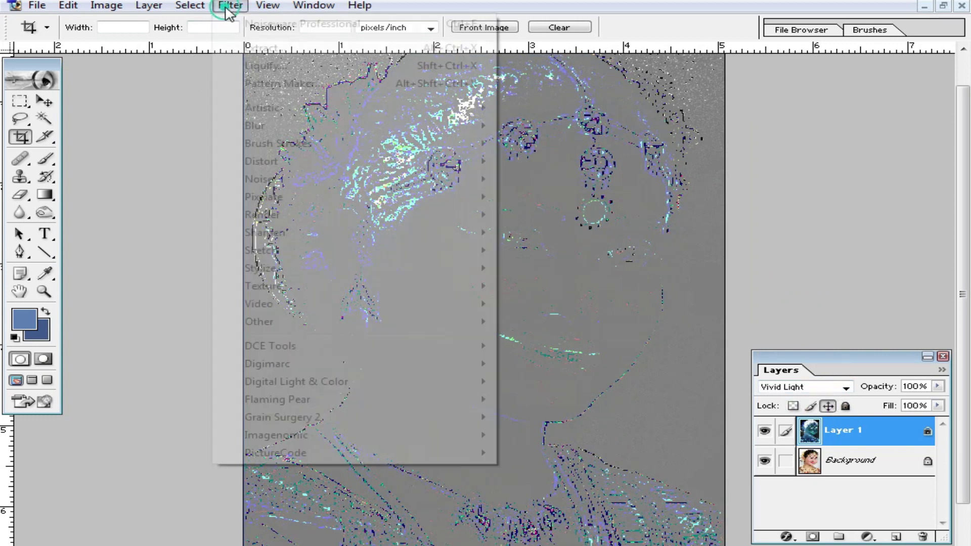
{"action": "left_click", "coordinate": [311, 323]}
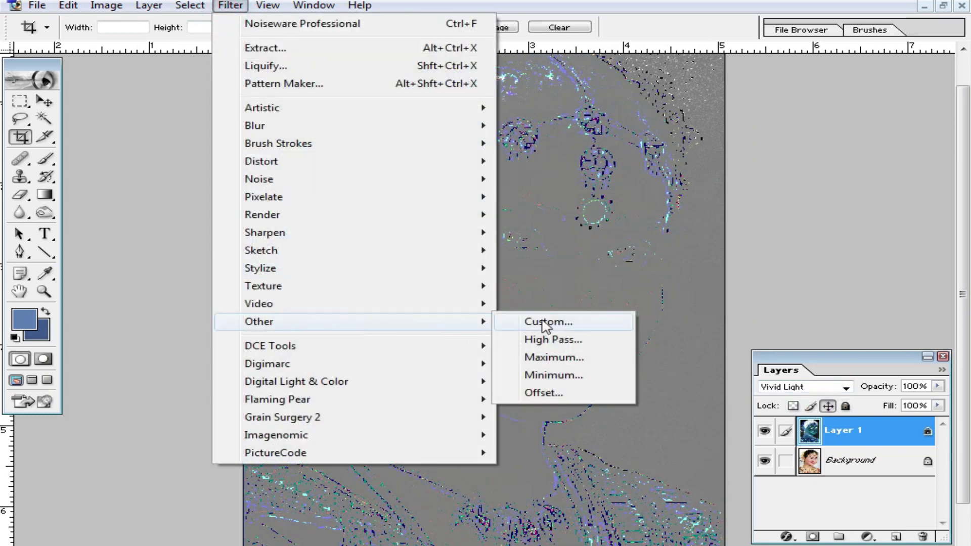
{"action": "left_click", "coordinate": [559, 340]}
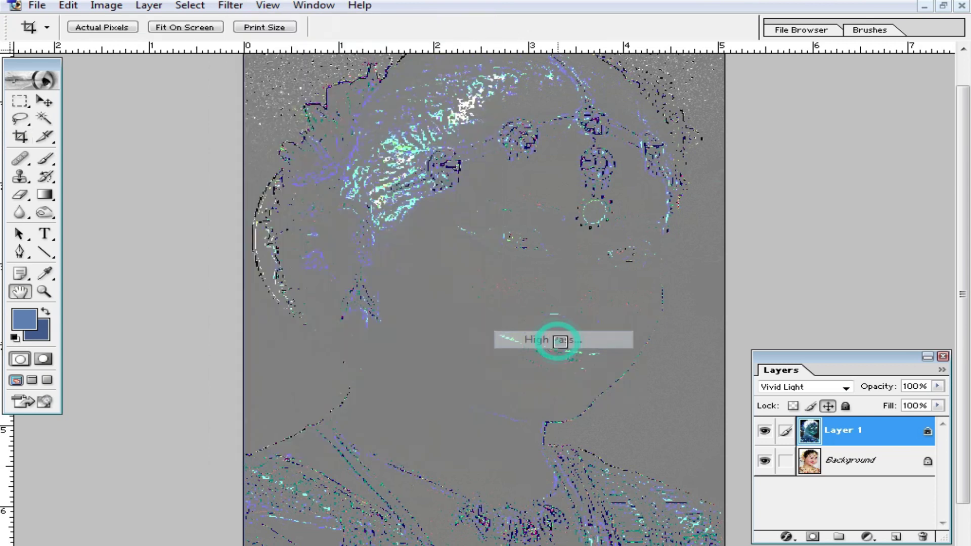
{"action": "mouse_move", "coordinate": [699, 397]}
{"action": "left_mouse_down"}
{"action": "mouse_move", "coordinate": [683, 400]}
{"action": "mouse_move", "coordinate": [713, 399]}
{"action": "left_mouse_up"}
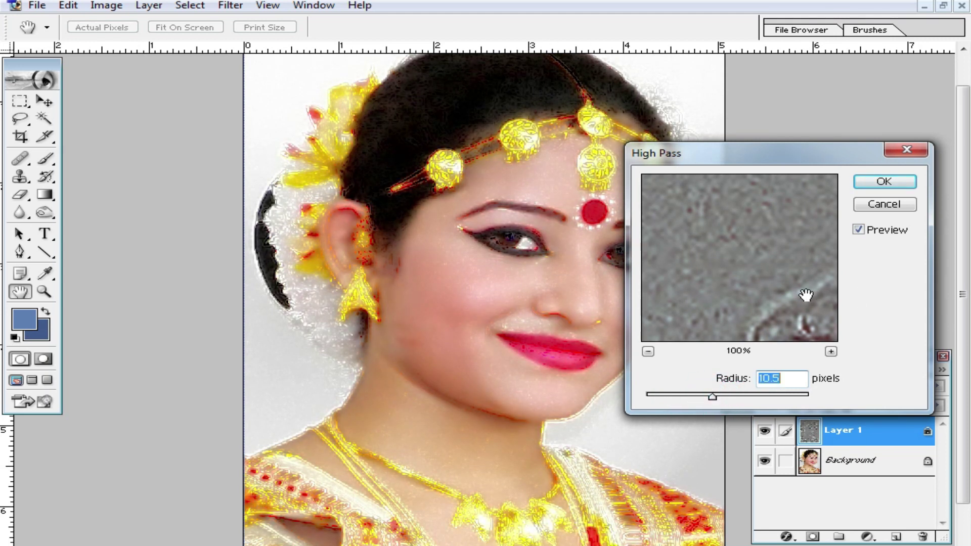
{"action": "left_click_drag", "start_coordinate": [713, 398], "coordinate": [714, 398]}
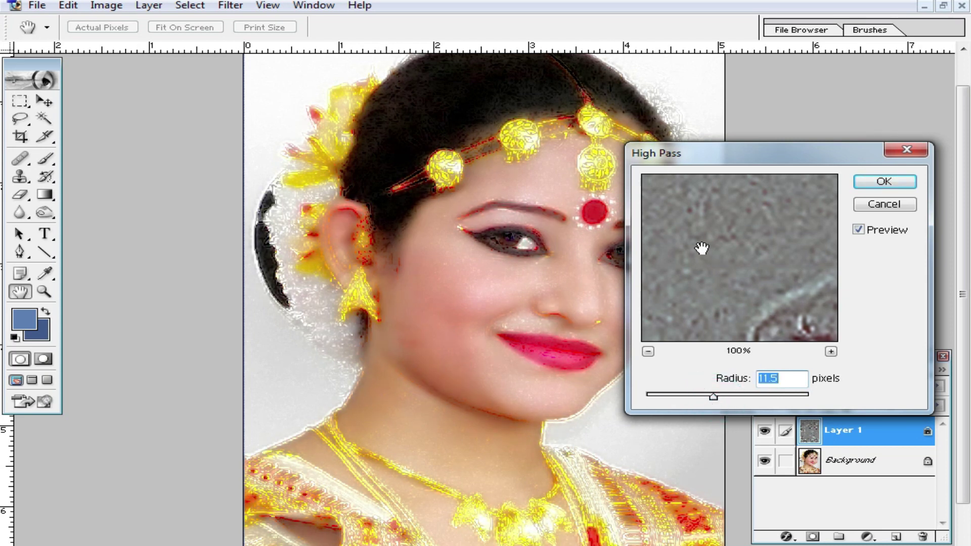
{"action": "left_click", "coordinate": [895, 182]}
Step: Apply a small Gaussian Blur of about 1.4 pixels to Layer 1
{"action": "key", "text": "c"}
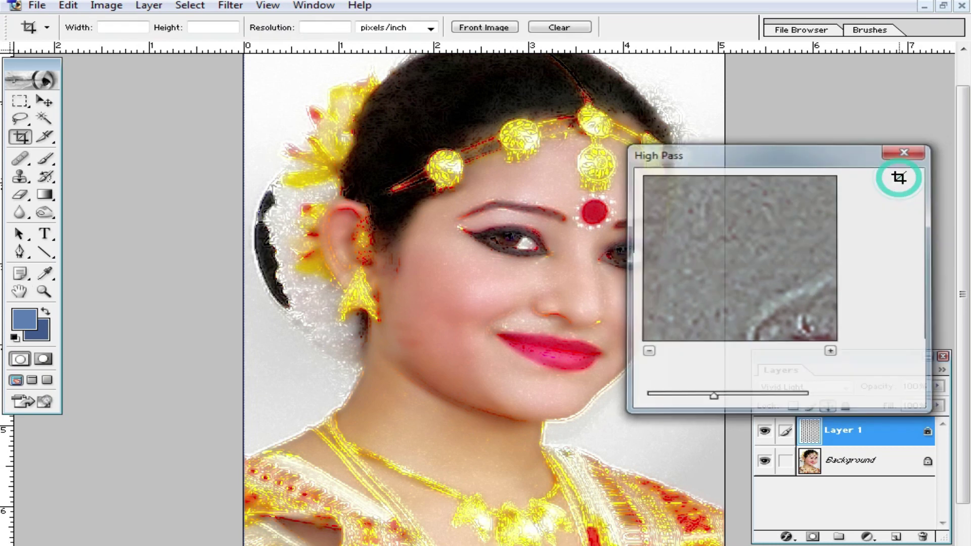
{"action": "left_click", "coordinate": [229, 7]}
{"action": "mouse_move", "coordinate": [255, 126]}
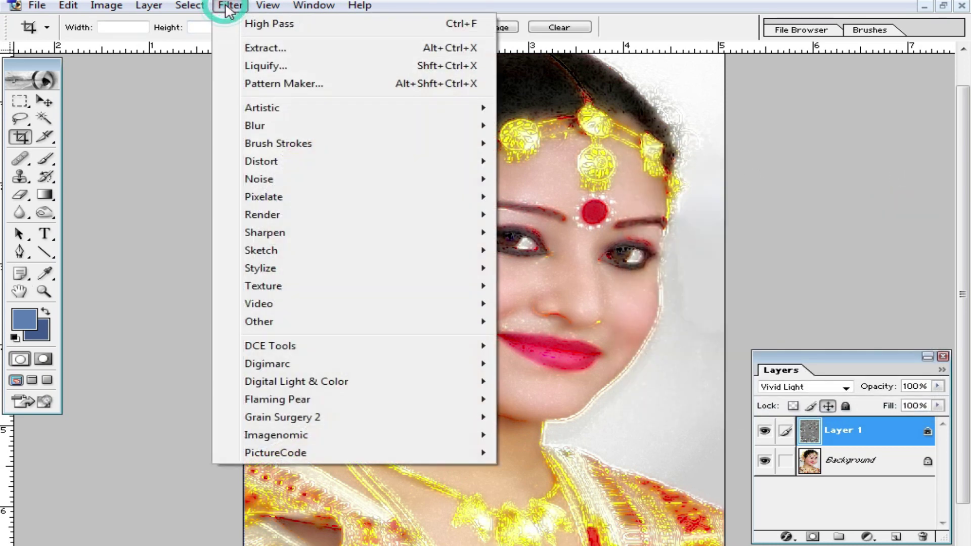
{"action": "left_click", "coordinate": [302, 126]}
{"action": "left_click", "coordinate": [575, 162]}
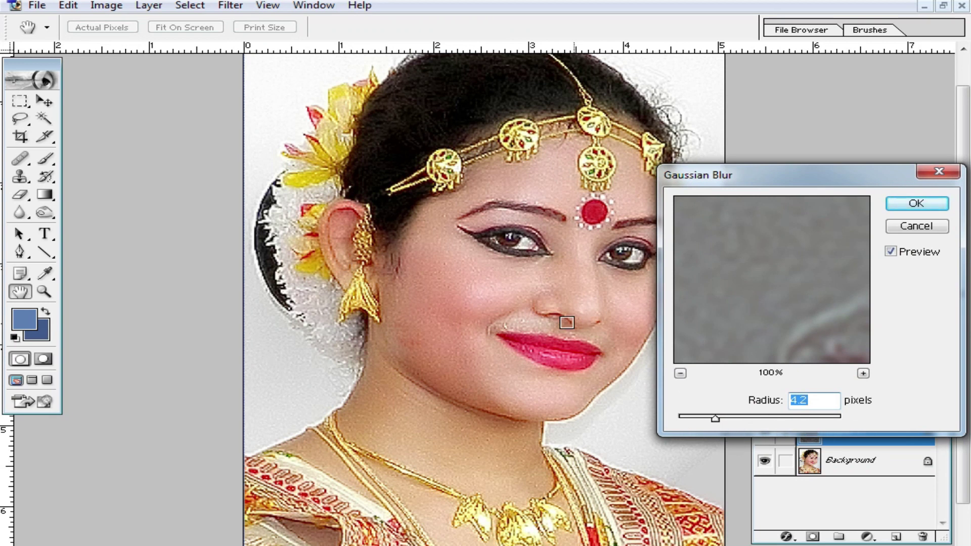
{"action": "left_click_drag", "start_coordinate": [715, 417], "coordinate": [779, 419]}
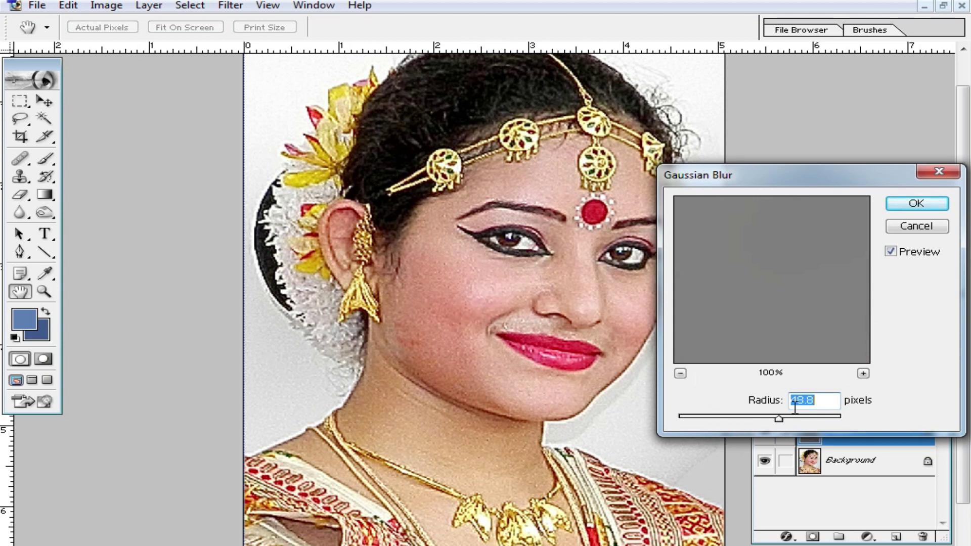
{"action": "mouse_move", "coordinate": [766, 420]}
{"action": "left_mouse_down"}
{"action": "mouse_move", "coordinate": [713, 428]}
{"action": "mouse_move", "coordinate": [689, 419]}
{"action": "left_mouse_up"}
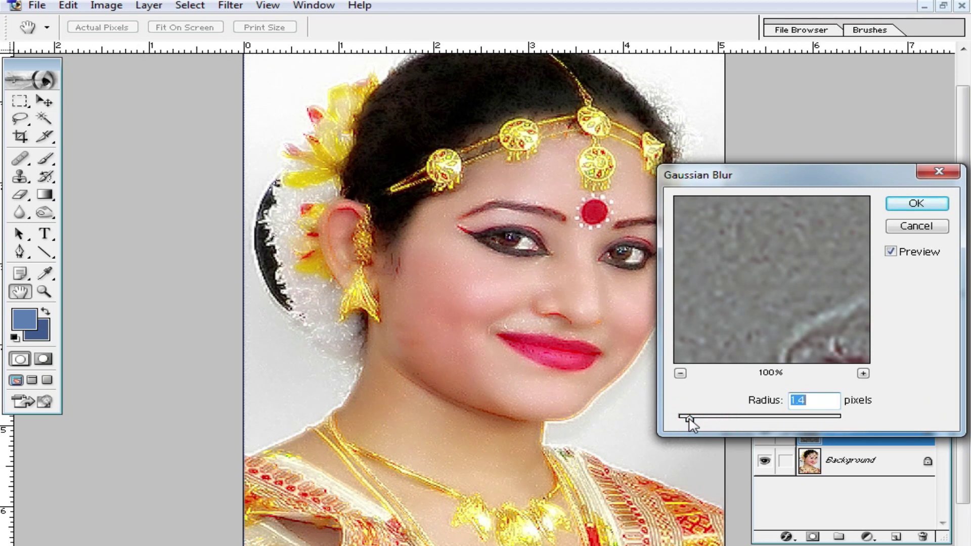
{"action": "left_click", "coordinate": [921, 204]}
{"action": "key", "text": "c"}
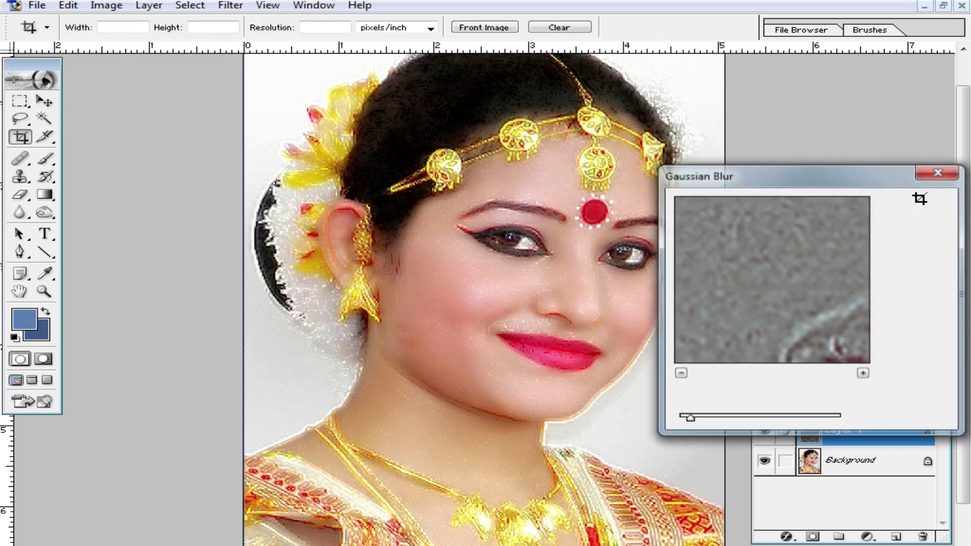
Step: Add a black-inverted layer mask to Layer 1 and select the Brush at 64% opacity
{"action": "left_click", "coordinate": [812, 537]}
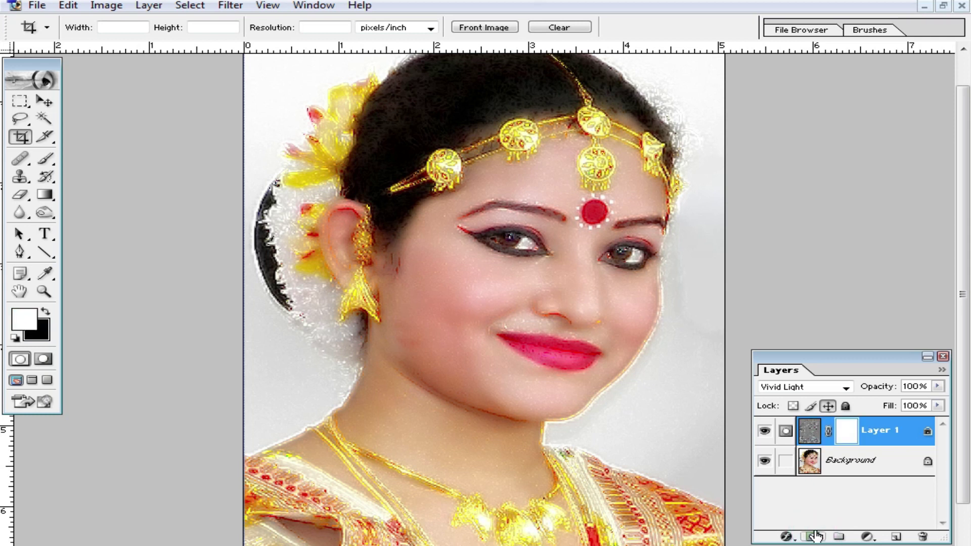
{"action": "key", "text": "ctrl+i"}
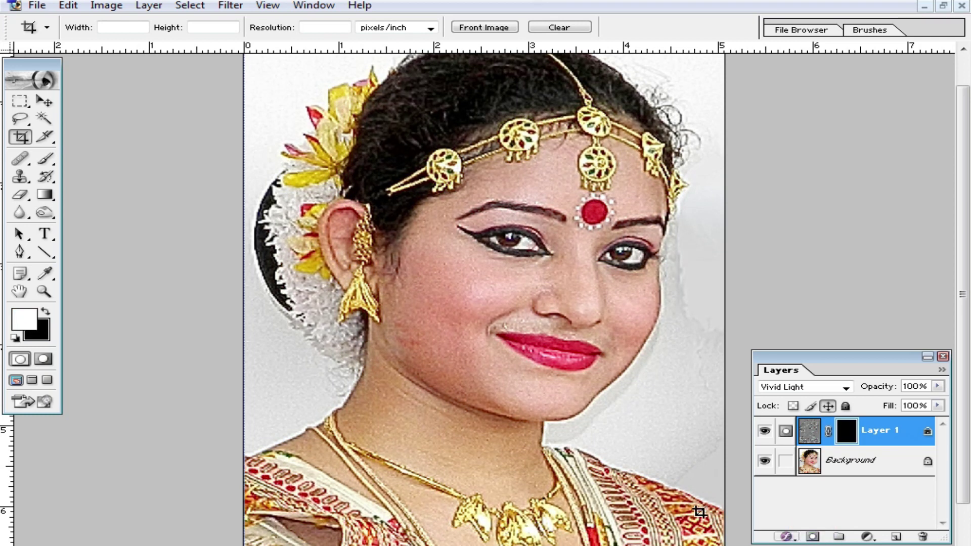
{"action": "left_click", "coordinate": [44, 158]}
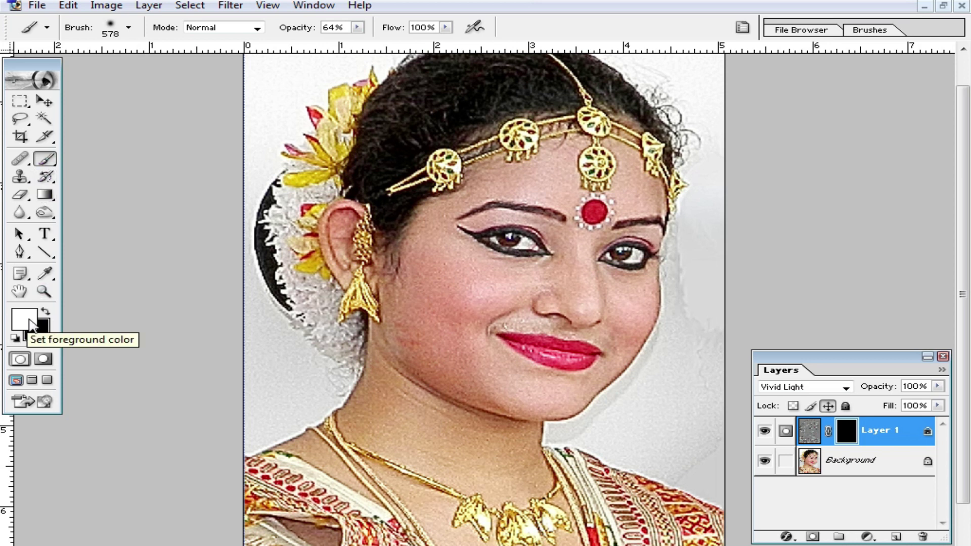
Step: Zoom in on the cheek and set up a soft round brush at 108 px diameter
{"action": "left_click", "coordinate": [499, 319]}
{"action": "left_click", "coordinate": [481, 288]}
{"action": "right_click", "coordinate": [539, 296]}
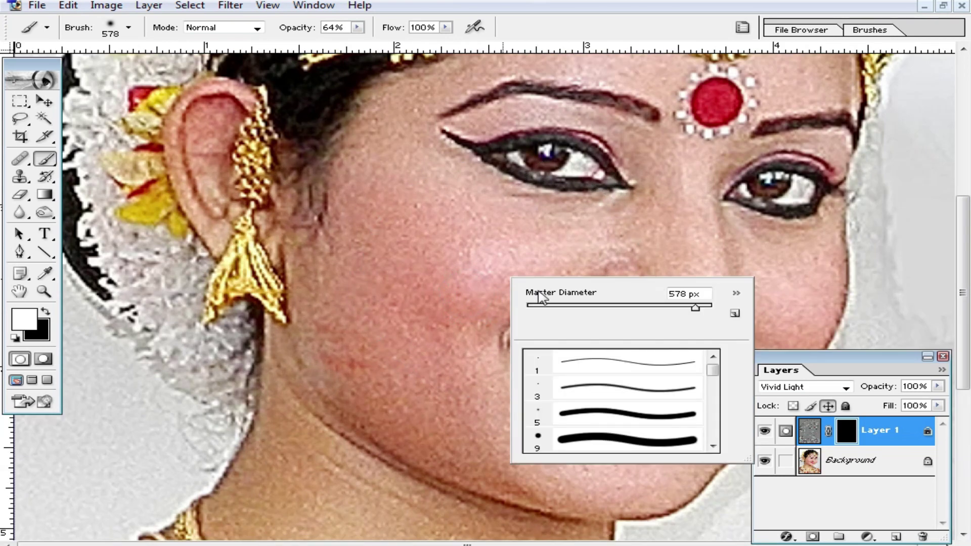
{"action": "left_click", "coordinate": [617, 307]}
{"action": "left_click", "coordinate": [590, 307]}
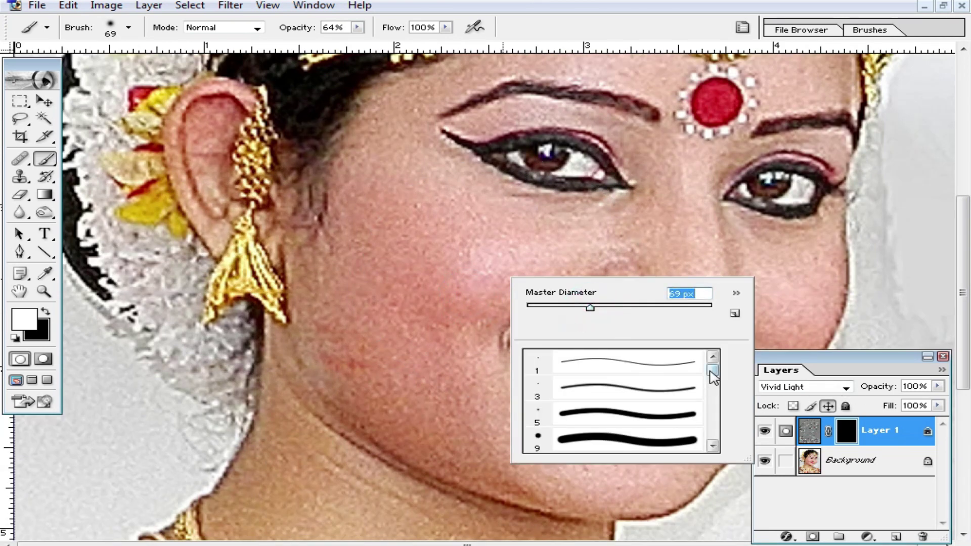
{"action": "left_click_drag", "start_coordinate": [713, 370], "coordinate": [712, 382]}
{"action": "left_click", "coordinate": [642, 406]}
{"action": "mouse_move", "coordinate": [557, 296]}
{"action": "left_mouse_down"}
{"action": "mouse_move", "coordinate": [600, 296]}
{"action": "mouse_move", "coordinate": [587, 291]}
{"action": "left_mouse_up"}
{"action": "left_click", "coordinate": [470, 255]}
{"action": "right_click", "coordinate": [467, 260]}
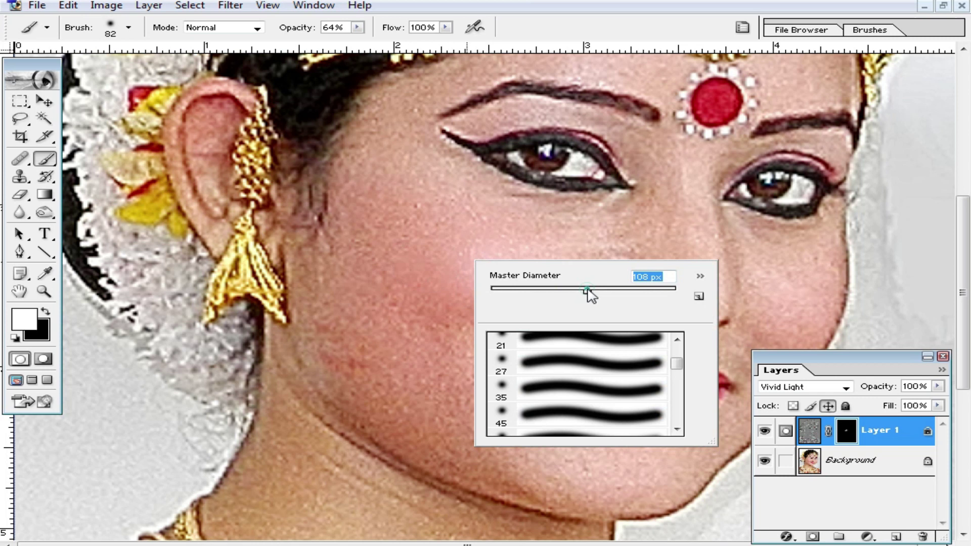
{"action": "left_click", "coordinate": [462, 248]}
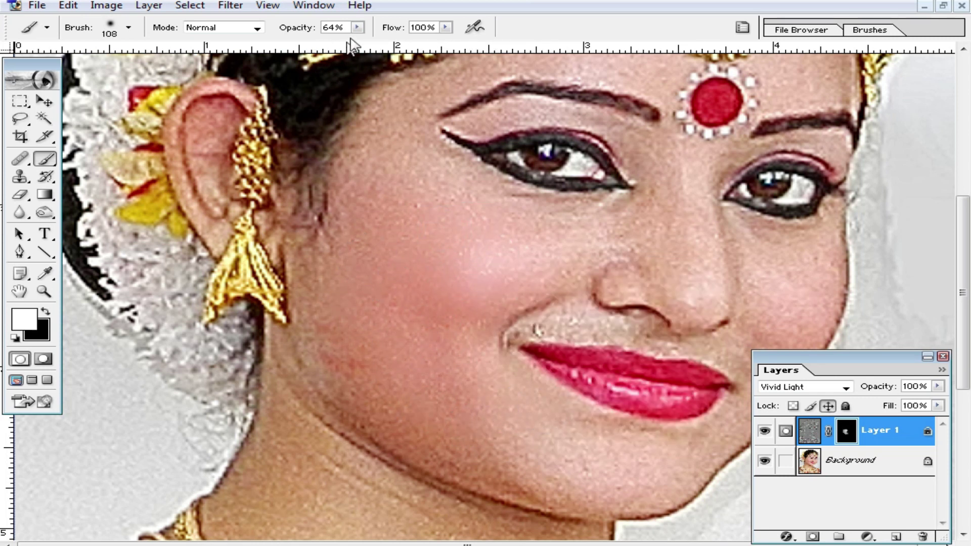
Step: At 100% brush opacity, paint the mask white over the upper lip, right cheek and eye
{"action": "left_click_drag", "start_coordinate": [357, 28], "coordinate": [385, 41]}
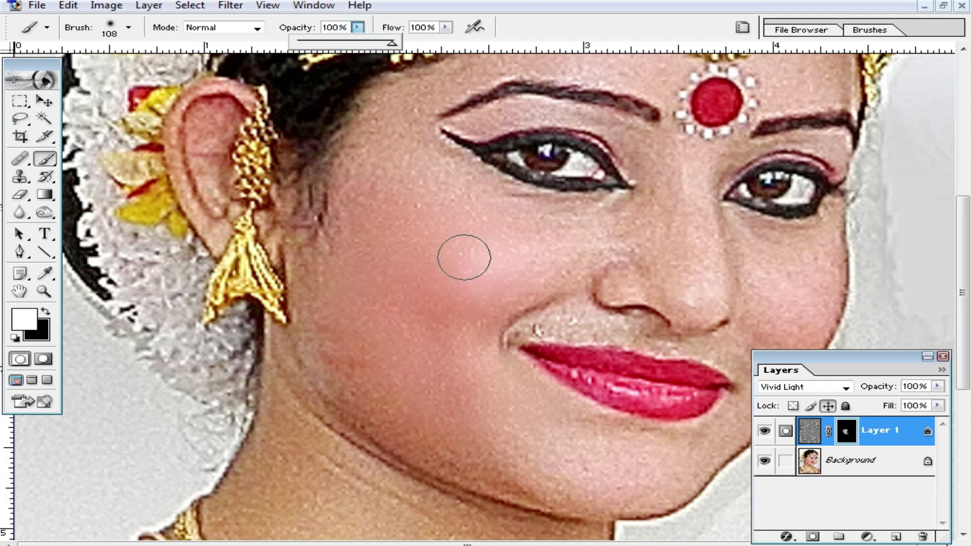
{"action": "key", "text": "ctrl+minus"}
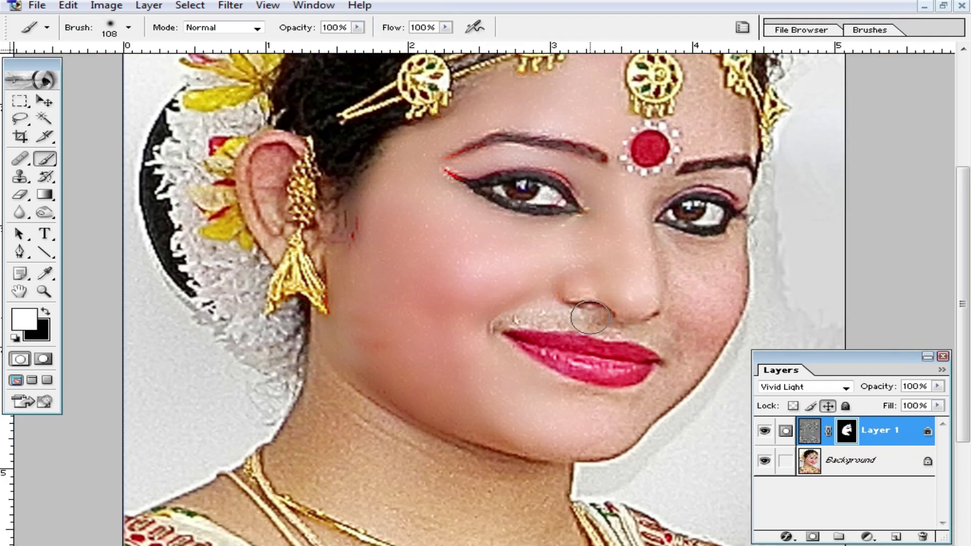
{"action": "left_click_drag", "start_coordinate": [590, 317], "coordinate": [485, 315]}
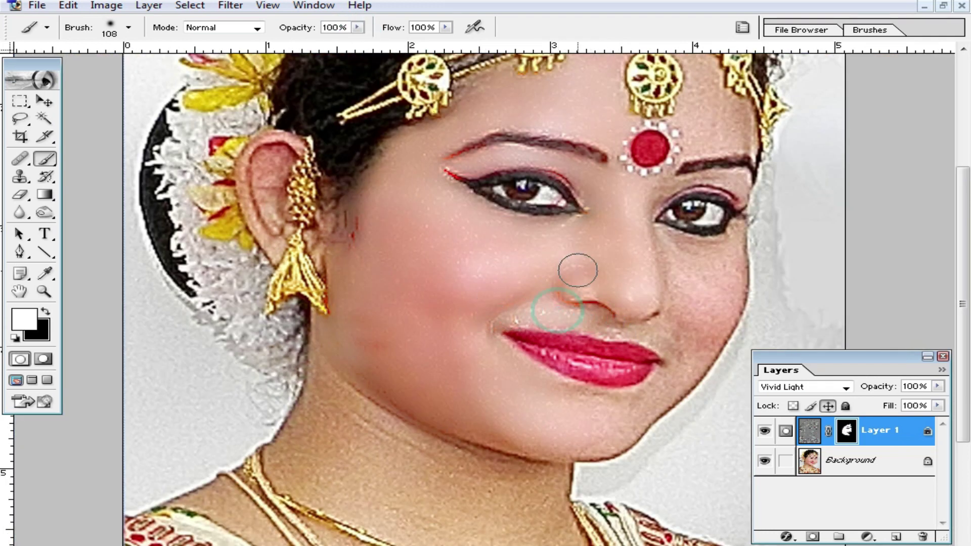
{"action": "mouse_move", "coordinate": [627, 259]}
{"action": "left_mouse_down"}
{"action": "mouse_move", "coordinate": [714, 317]}
{"action": "mouse_move", "coordinate": [689, 336]}
{"action": "left_mouse_up"}
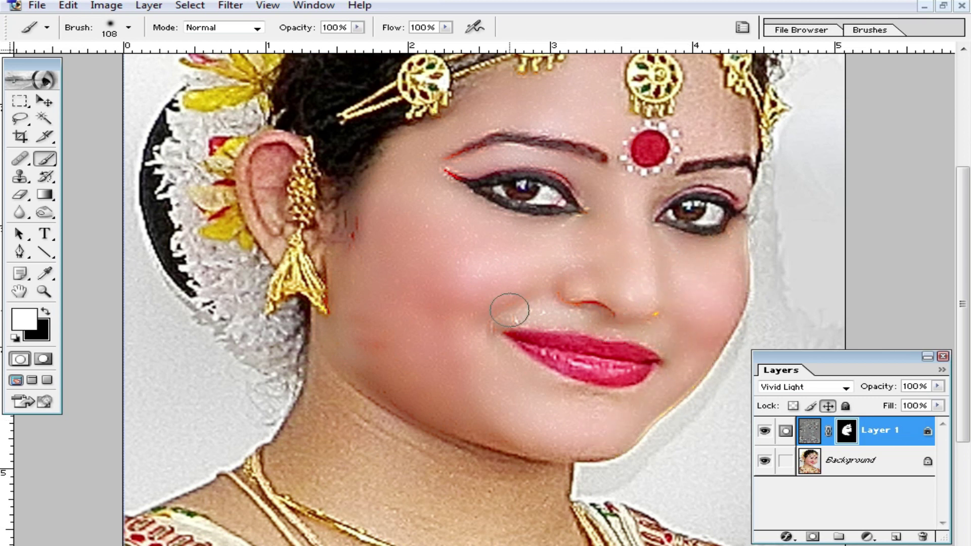
{"action": "left_click_drag", "start_coordinate": [582, 231], "coordinate": [708, 135]}
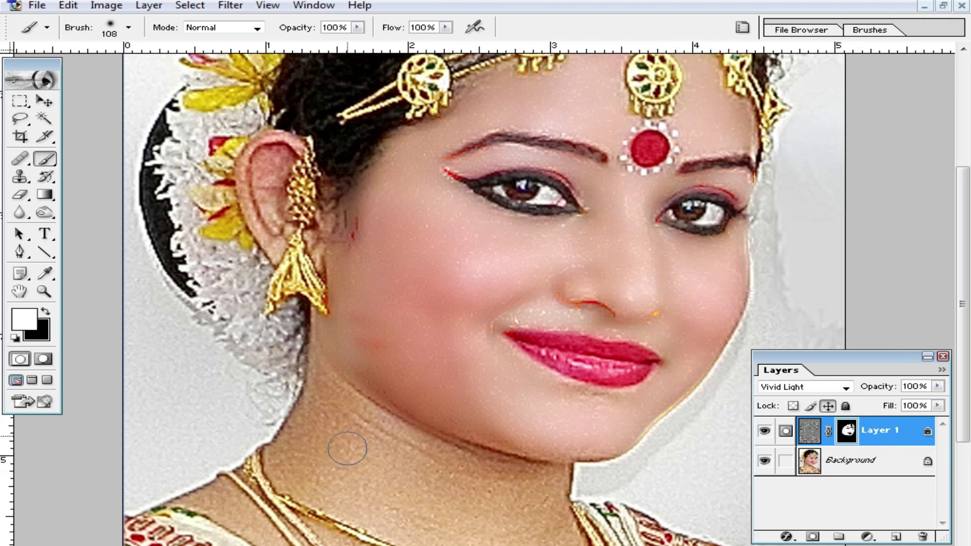
Step: Paint the mask white along the jawline, neck edges and necklace pendants and chain
{"action": "scroll", "coordinate": [347, 445], "scroll_direction": "down", "scroll_amount": 5}
{"action": "mouse_move", "coordinate": [317, 245]}
{"action": "left_mouse_down"}
{"action": "mouse_move", "coordinate": [521, 457]}
{"action": "mouse_move", "coordinate": [287, 354]}
{"action": "left_mouse_up"}
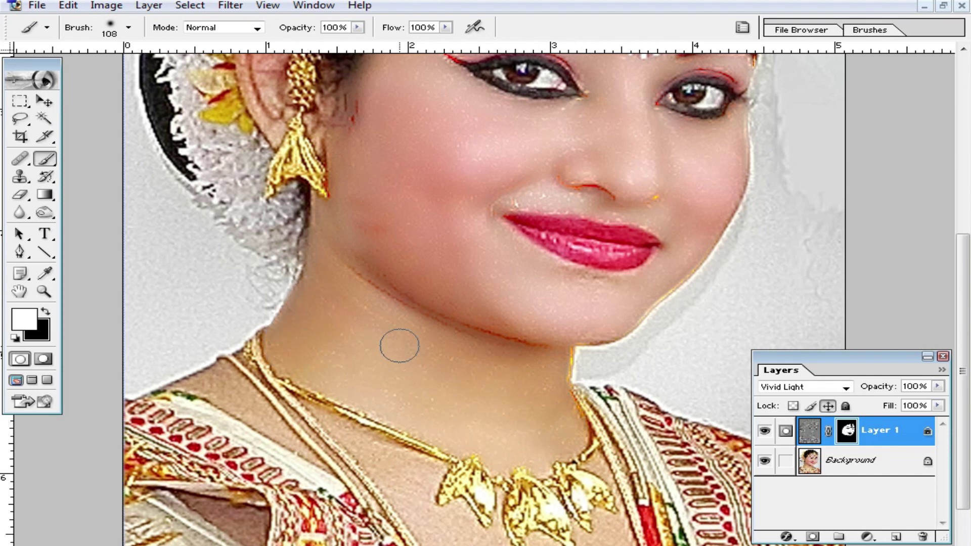
{"action": "mouse_move", "coordinate": [201, 380]}
{"action": "left_mouse_down"}
{"action": "mouse_move", "coordinate": [266, 425]}
{"action": "mouse_move", "coordinate": [353, 439]}
{"action": "left_mouse_up"}
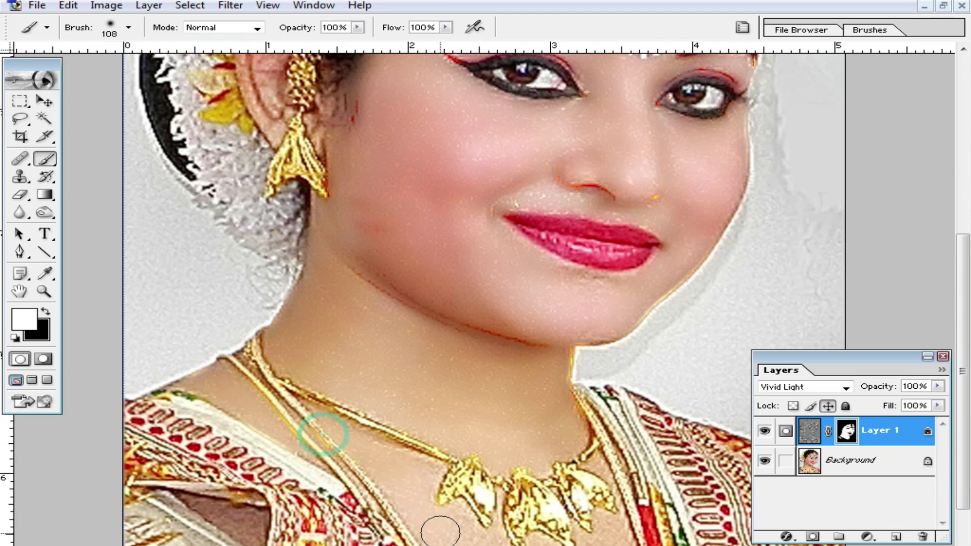
{"action": "scroll", "coordinate": [353, 439], "scroll_direction": "down", "scroll_amount": 2}
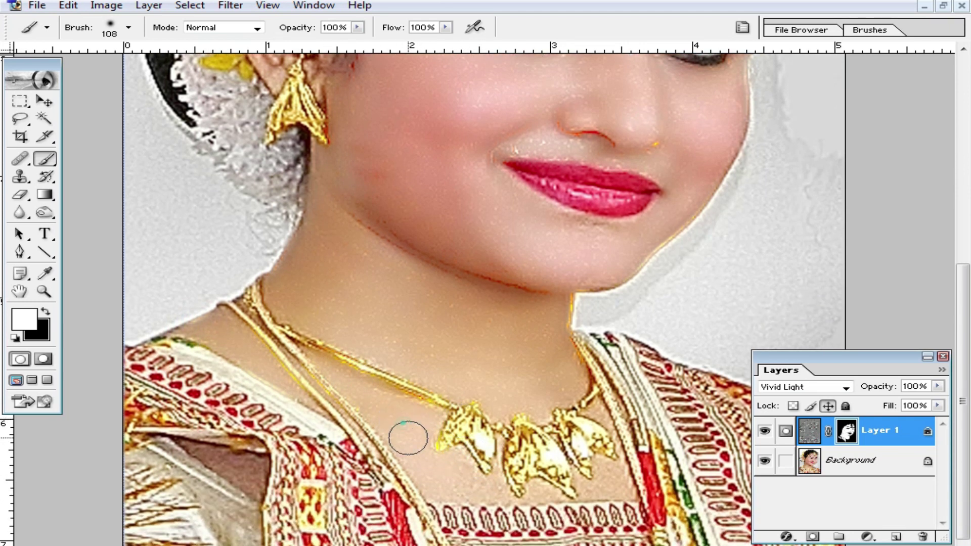
{"action": "left_click_drag", "start_coordinate": [534, 495], "coordinate": [607, 407]}
{"action": "left_click_drag", "start_coordinate": [523, 380], "coordinate": [381, 396]}
{"action": "left_click_drag", "start_coordinate": [396, 341], "coordinate": [343, 329]}
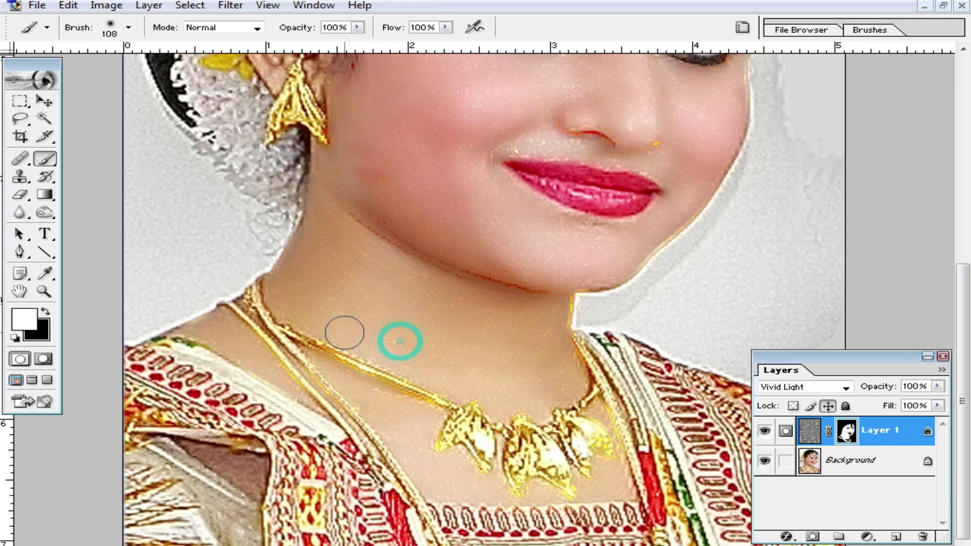
{"action": "left_click_drag", "start_coordinate": [241, 357], "coordinate": [237, 328]}
Step: Paint smoothing over the ear, then zoom out to view the whole face
{"action": "scroll", "coordinate": [373, 291], "scroll_direction": "up", "scroll_amount": 3}
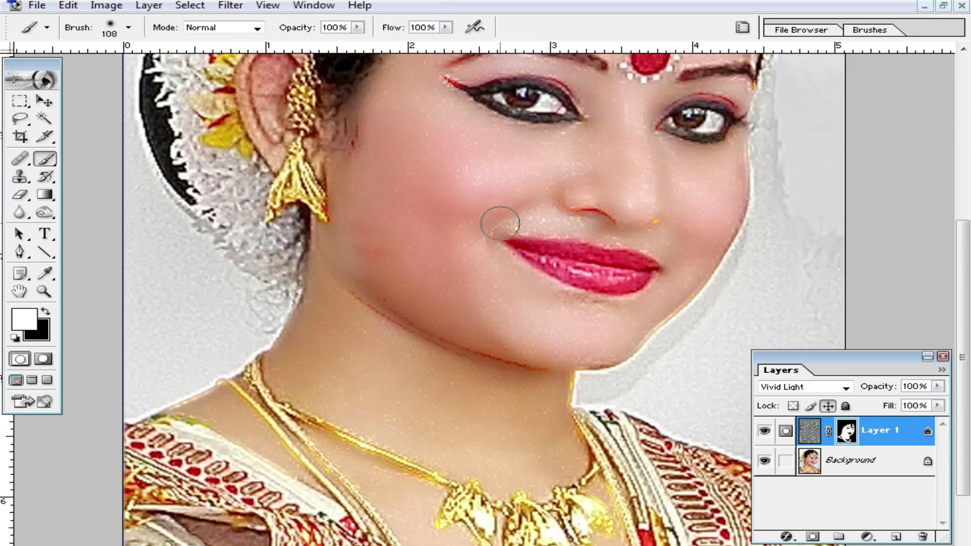
{"action": "scroll", "coordinate": [510, 185], "scroll_direction": "up", "scroll_amount": 3}
{"action": "left_click", "coordinate": [405, 129]}
{"action": "scroll", "coordinate": [536, 109], "scroll_direction": "up", "scroll_amount": 2}
{"action": "left_click_drag", "start_coordinate": [276, 152], "coordinate": [268, 238]}
{"action": "key", "text": "ctrl+minus"}
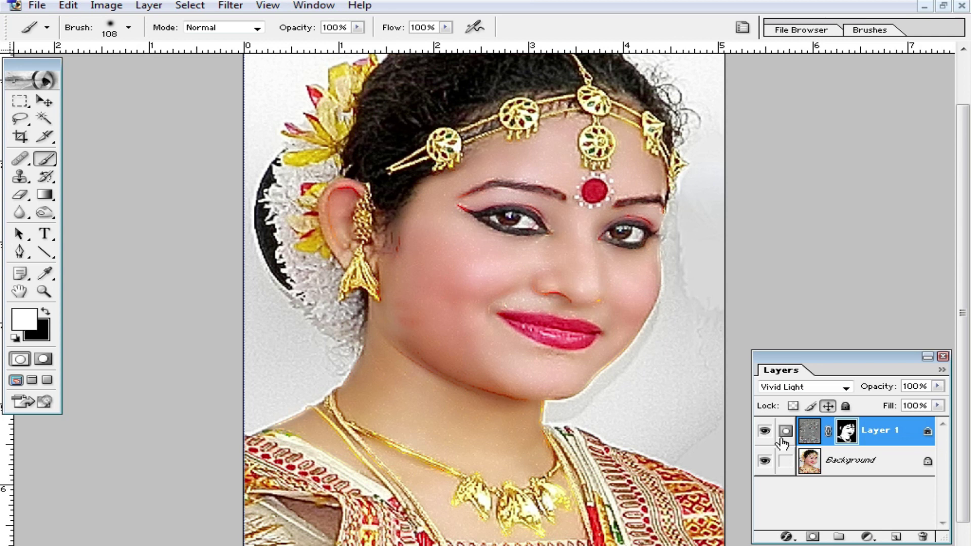
Step: Flatten, duplicate with Ctrl+J, Gaussian-blur the copy at 11.5 px radius, and add a layer mask
{"action": "key", "text": "ctrl+e"}
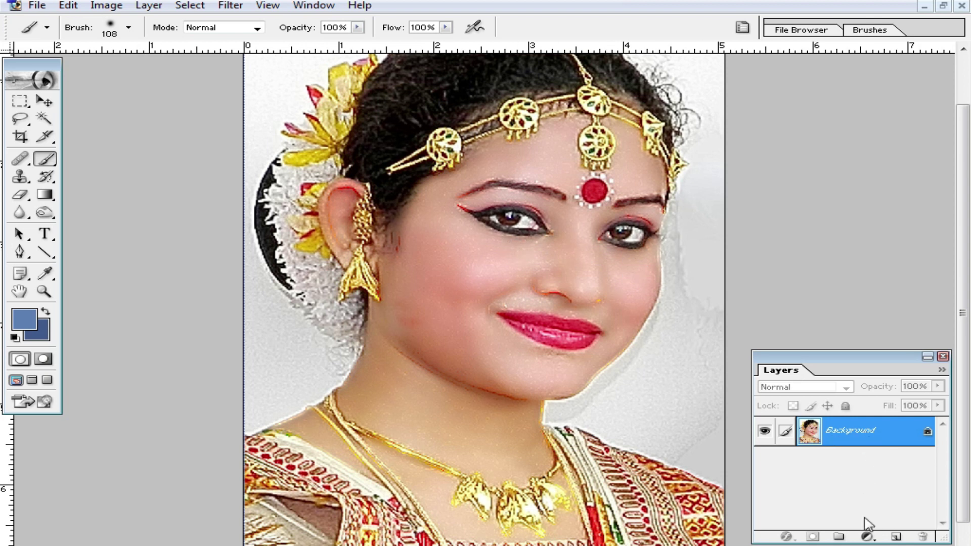
{"action": "key", "text": "ctrl+j"}
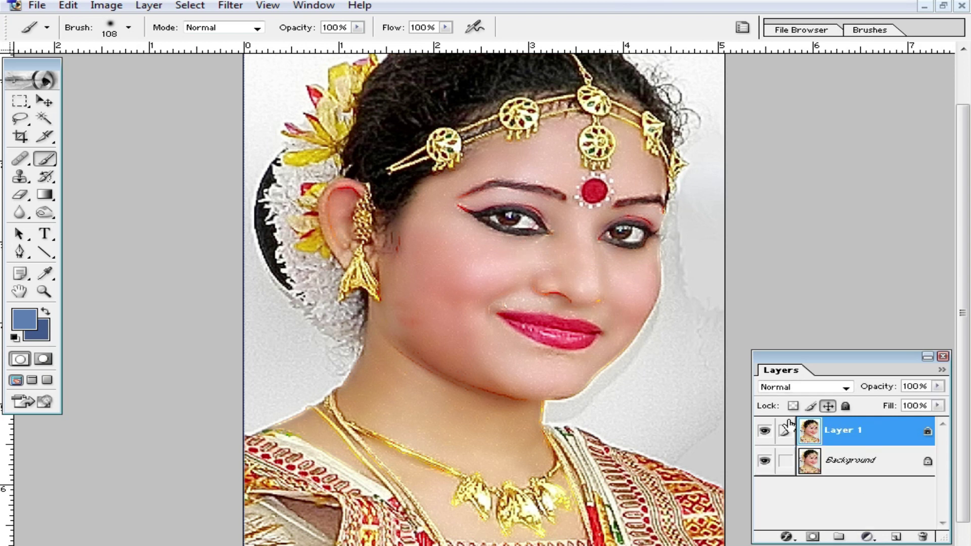
{"action": "left_click", "coordinate": [228, 6]}
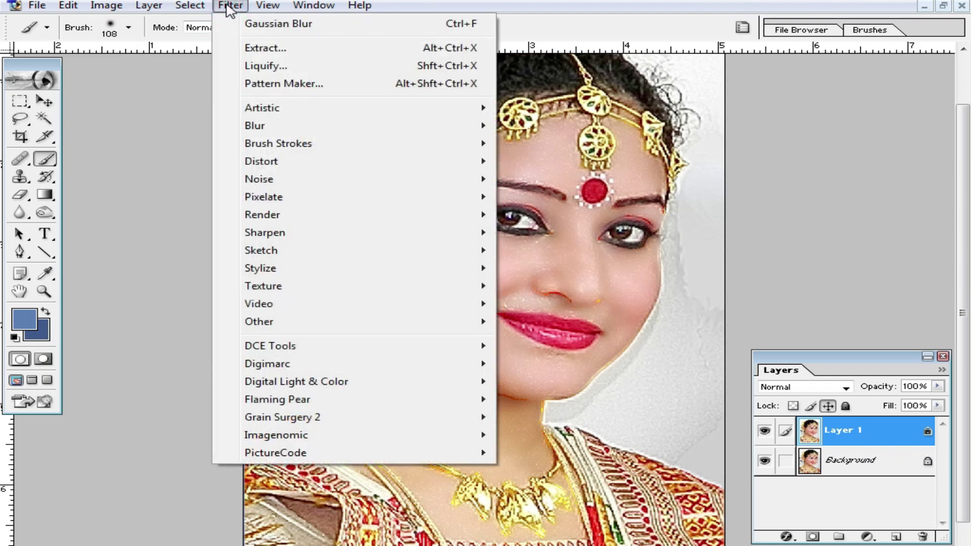
{"action": "left_click", "coordinate": [296, 125]}
{"action": "left_click", "coordinate": [587, 161]}
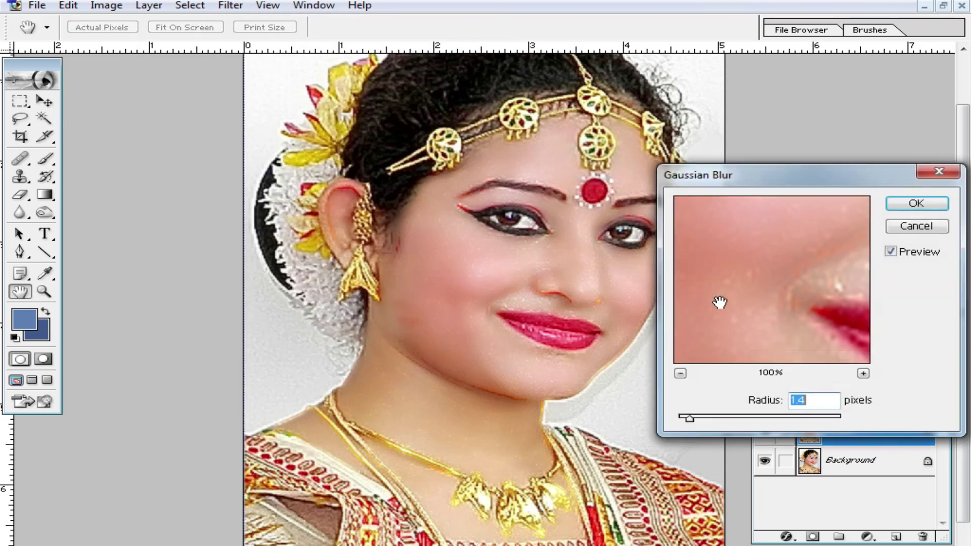
{"action": "left_click_drag", "start_coordinate": [690, 419], "coordinate": [744, 419]}
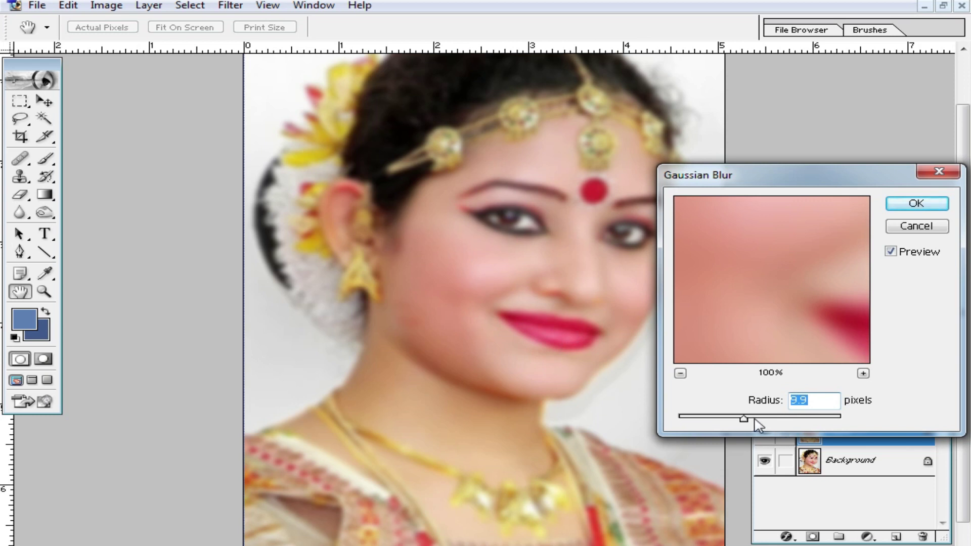
{"action": "left_click_drag", "start_coordinate": [743, 419], "coordinate": [745, 419]}
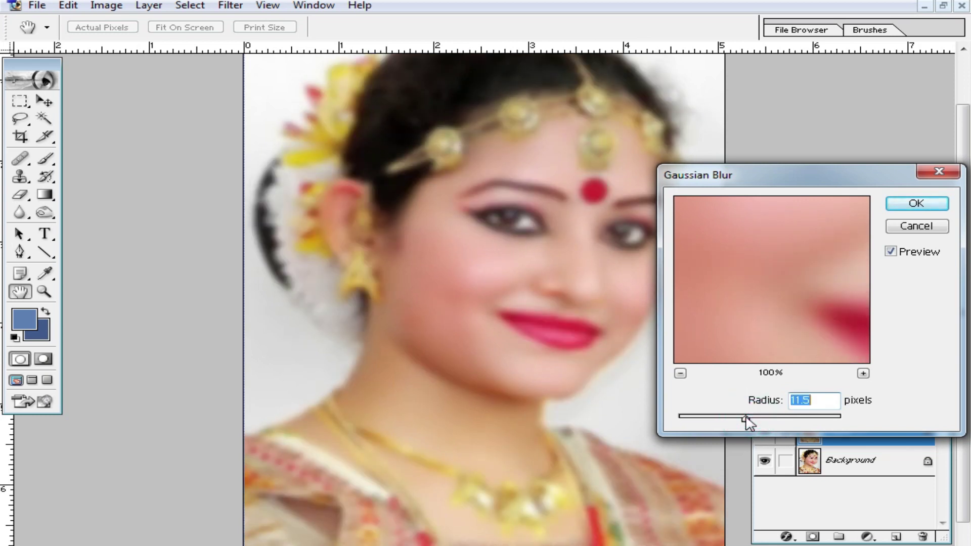
{"action": "left_click", "coordinate": [922, 205]}
{"action": "key", "text": "b"}
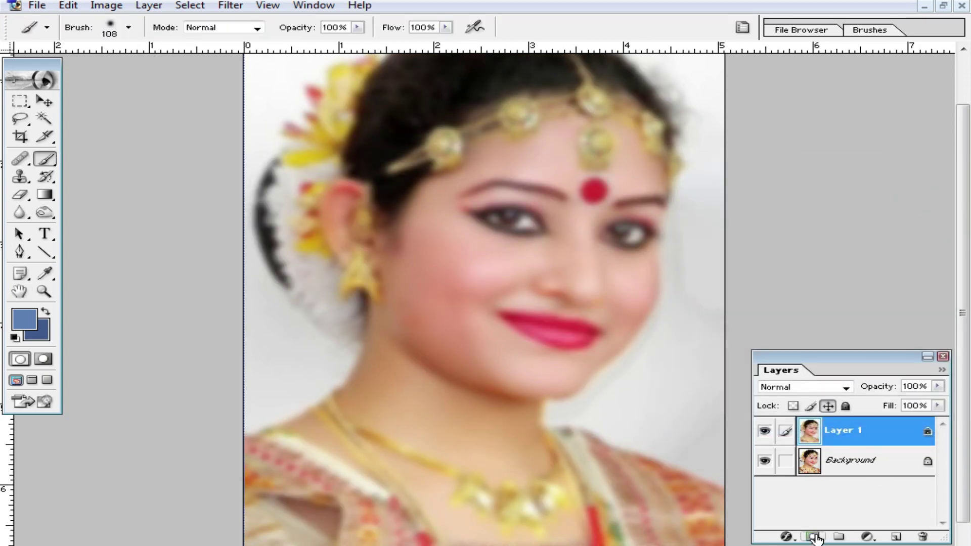
{"action": "left_click", "coordinate": [813, 537]}
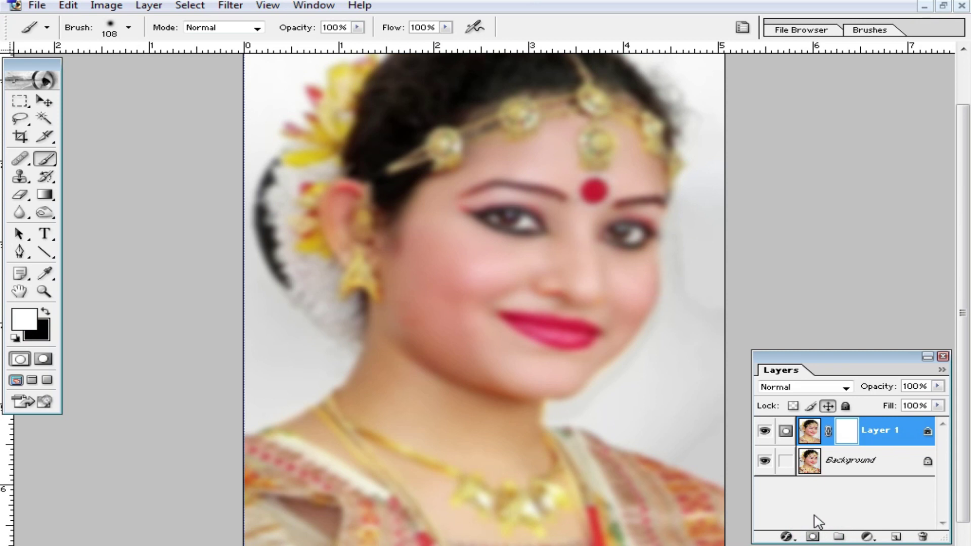
Step: Invert the mask to black and paint the blur back onto the cheek below the eye
{"action": "key", "text": "ctrl+i"}
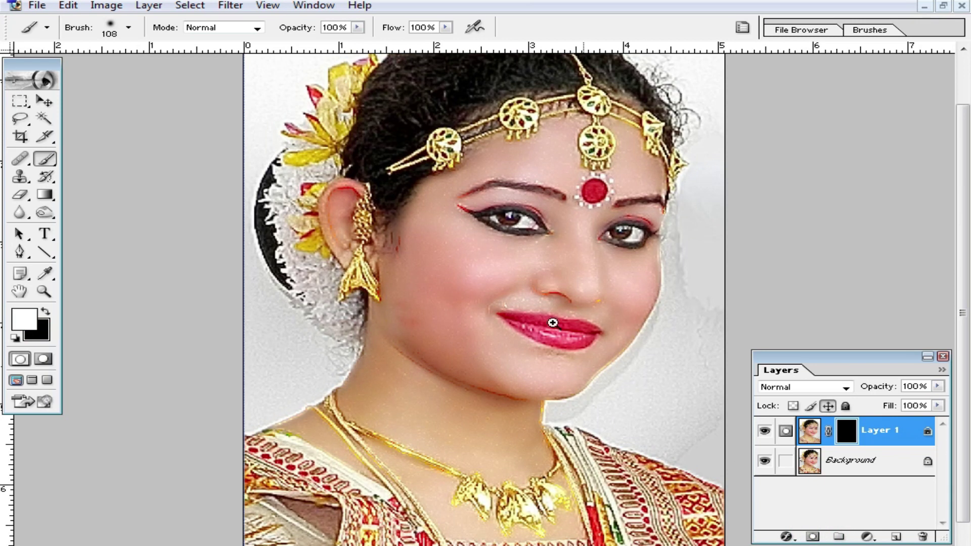
{"action": "left_click", "coordinate": [506, 258]}
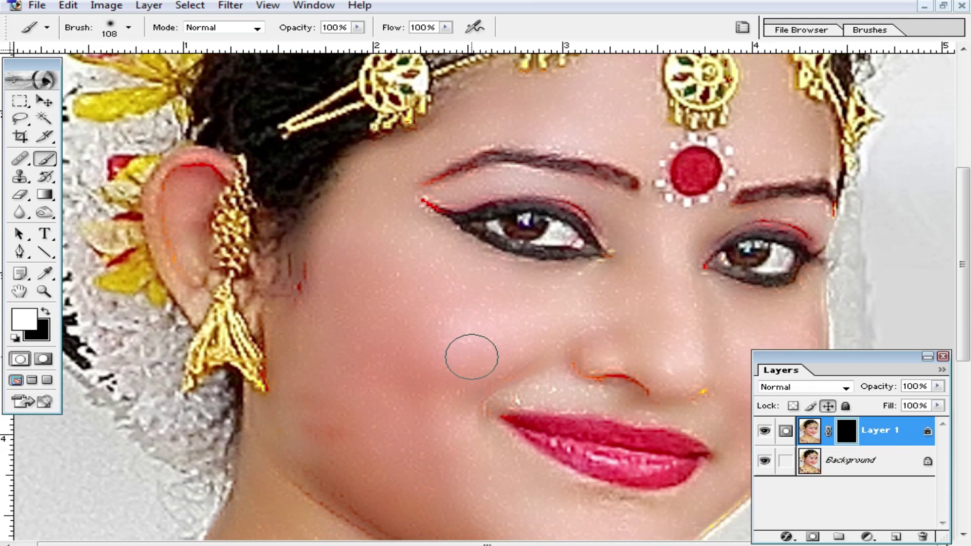
{"action": "mouse_move", "coordinate": [471, 357]}
{"action": "left_mouse_down"}
{"action": "mouse_move", "coordinate": [433, 280]}
{"action": "mouse_move", "coordinate": [462, 318]}
{"action": "mouse_move", "coordinate": [445, 286]}
{"action": "mouse_move", "coordinate": [397, 293]}
{"action": "mouse_move", "coordinate": [482, 332]}
{"action": "mouse_move", "coordinate": [435, 412]}
{"action": "mouse_move", "coordinate": [527, 481]}
{"action": "mouse_move", "coordinate": [437, 459]}
{"action": "mouse_move", "coordinate": [398, 480]}
{"action": "left_mouse_up"}
{"action": "mouse_move", "coordinate": [342, 249]}
{"action": "left_mouse_down"}
{"action": "mouse_move", "coordinate": [433, 245]}
{"action": "mouse_move", "coordinate": [462, 271]}
{"action": "mouse_move", "coordinate": [492, 263]}
{"action": "mouse_move", "coordinate": [638, 272]}
{"action": "mouse_move", "coordinate": [541, 385]}
{"action": "mouse_move", "coordinate": [486, 405]}
{"action": "mouse_move", "coordinate": [627, 339]}
{"action": "left_mouse_up"}
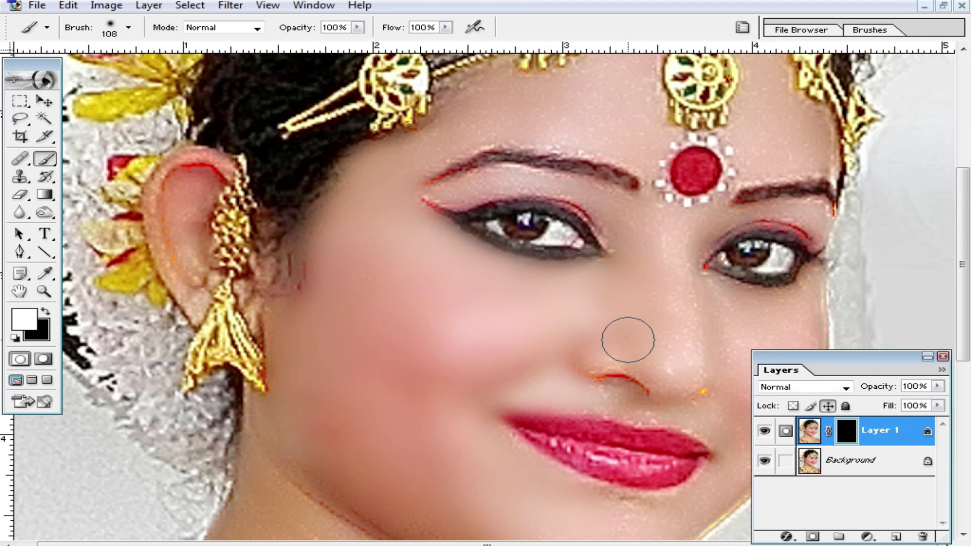
Step: With a 71 px brush, paint the blur onto the forehead beside the bindi and the right eyelid
{"action": "right_click", "coordinate": [642, 232]}
{"action": "left_click", "coordinate": [692, 258]}
{"action": "left_click", "coordinate": [614, 217]}
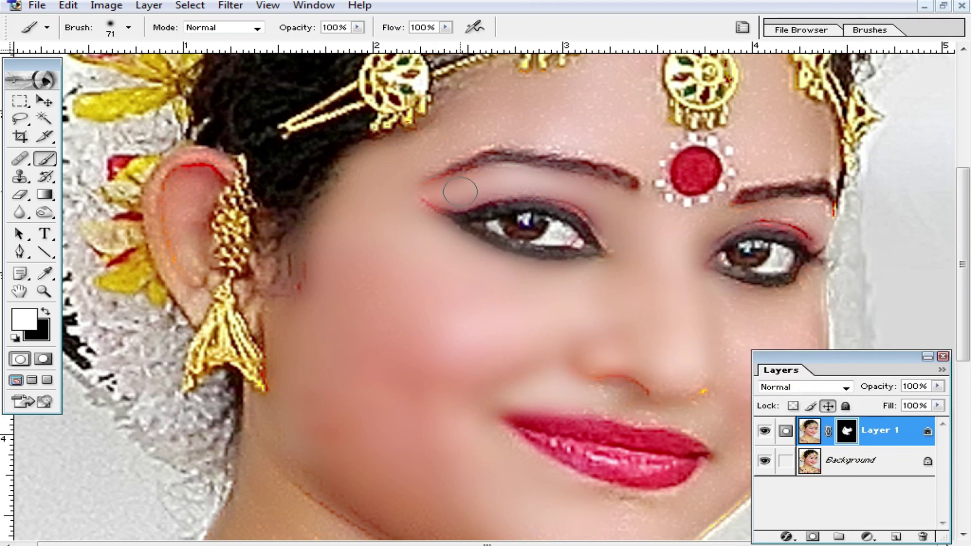
{"action": "scroll", "coordinate": [632, 223], "scroll_direction": "up", "scroll_amount": 2}
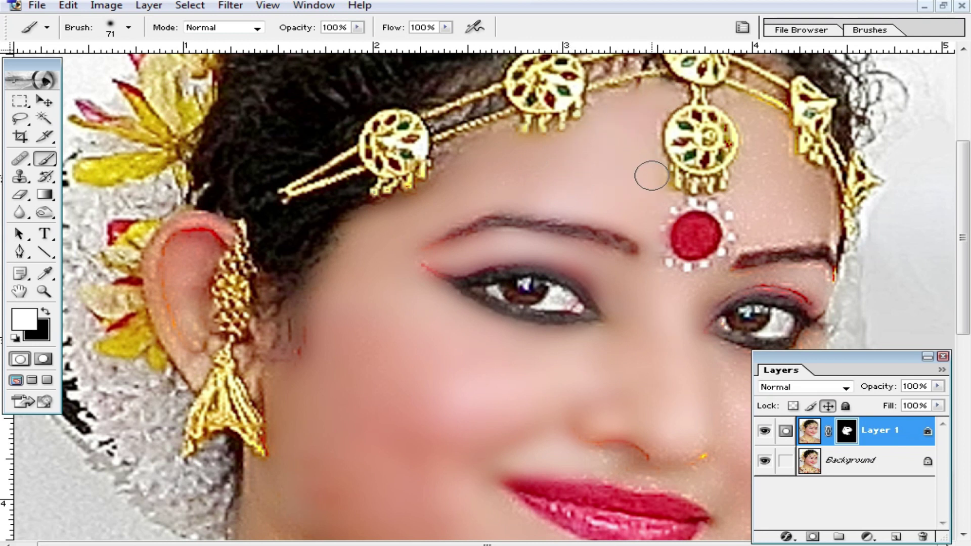
{"action": "left_click", "coordinate": [760, 206]}
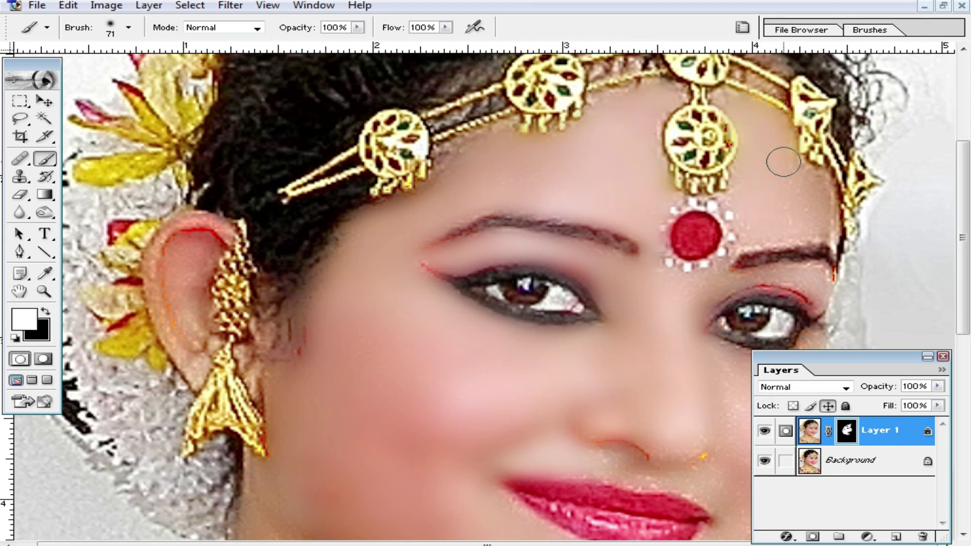
{"action": "scroll", "coordinate": [745, 260], "scroll_direction": "down", "scroll_amount": 2}
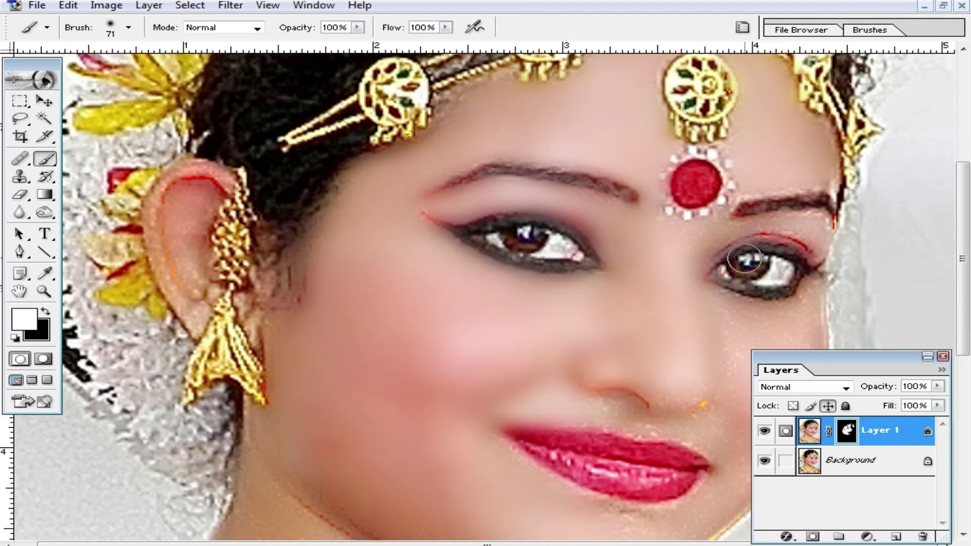
{"action": "left_click_drag", "start_coordinate": [709, 249], "coordinate": [817, 238]}
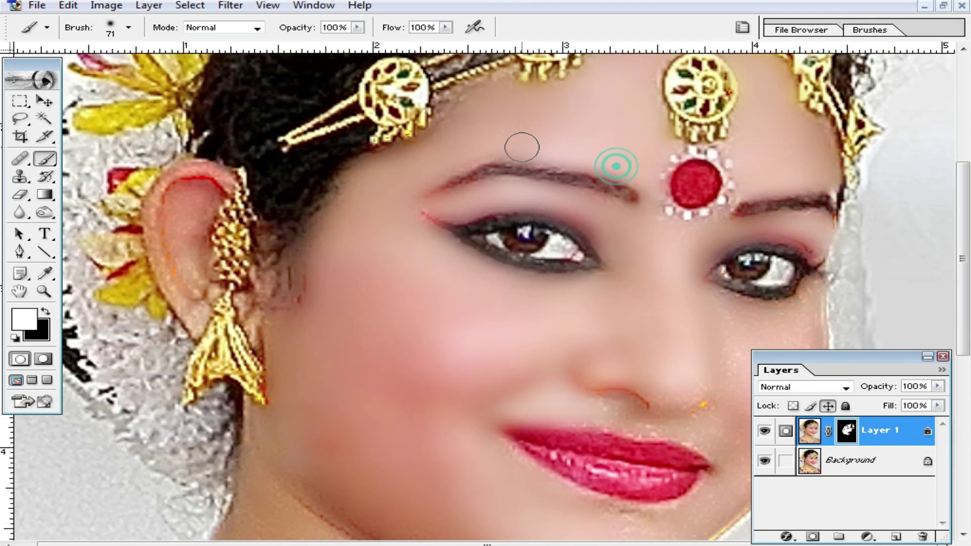
{"action": "scroll", "coordinate": [374, 207], "scroll_direction": "down", "scroll_amount": 2}
{"action": "scroll", "coordinate": [263, 202], "scroll_direction": "down", "scroll_amount": 2}
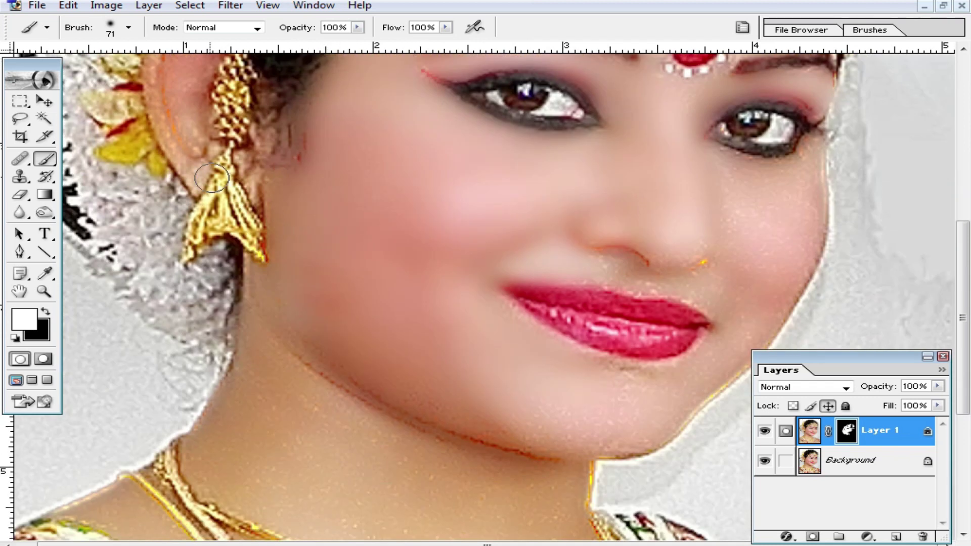
{"action": "scroll", "coordinate": [207, 187], "scroll_direction": "up", "scroll_amount": 1}
{"action": "scroll", "coordinate": [212, 193], "scroll_direction": "up", "scroll_amount": 1}
Step: Paint the ear at 31% brush opacity, then raise brush opacity to 85%
{"action": "left_click_drag", "start_coordinate": [357, 28], "coordinate": [303, 40]}
{"action": "left_click_drag", "start_coordinate": [161, 215], "coordinate": [207, 265]}
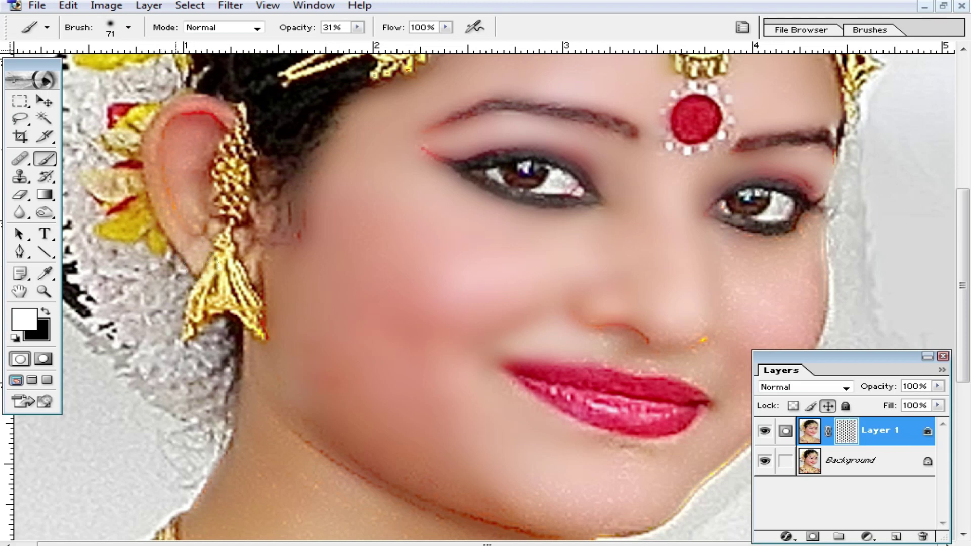
{"action": "left_click", "coordinate": [357, 28]}
{"action": "left_click_drag", "start_coordinate": [357, 43], "coordinate": [409, 44]}
{"action": "scroll", "coordinate": [571, 240], "scroll_direction": "down", "scroll_amount": 3}
{"action": "left_click", "coordinate": [717, 226]}
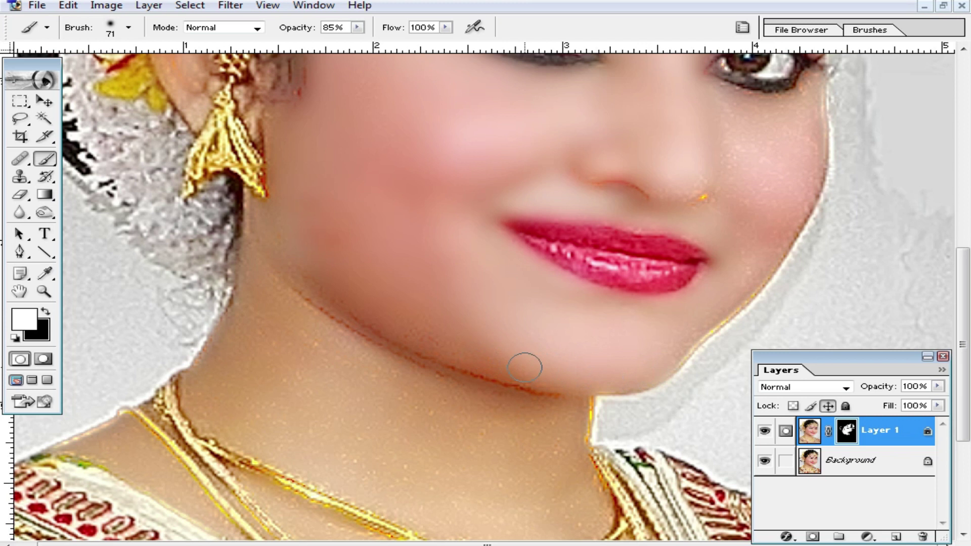
Step: Paint white along the right jaw edge to fade the yellow halo
{"action": "mouse_move", "coordinate": [678, 349]}
{"action": "left_mouse_down"}
{"action": "mouse_move", "coordinate": [814, 164]}
{"action": "mouse_move", "coordinate": [788, 206]}
{"action": "left_mouse_up"}
{"action": "scroll", "coordinate": [749, 217], "scroll_direction": "up", "scroll_amount": 3}
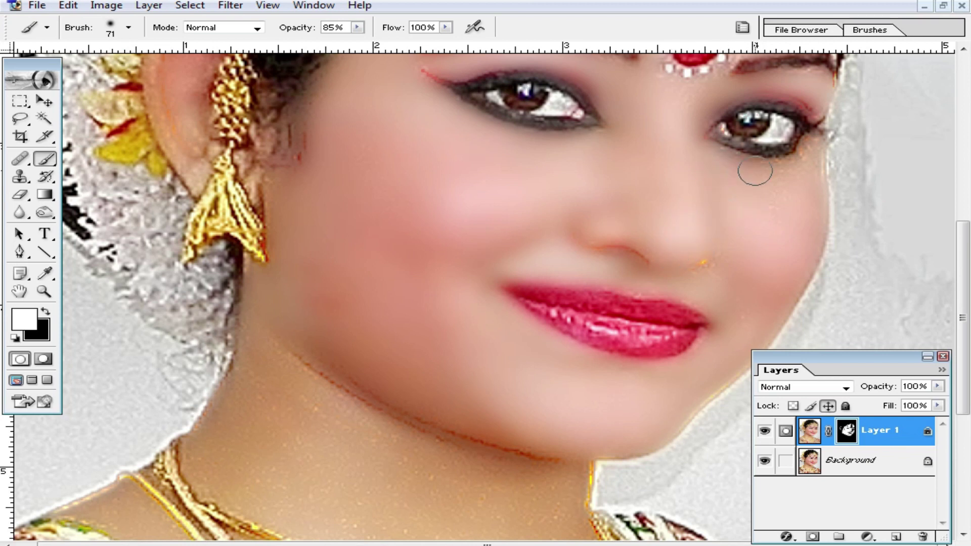
{"action": "scroll", "coordinate": [799, 137], "scroll_direction": "up", "scroll_amount": 2}
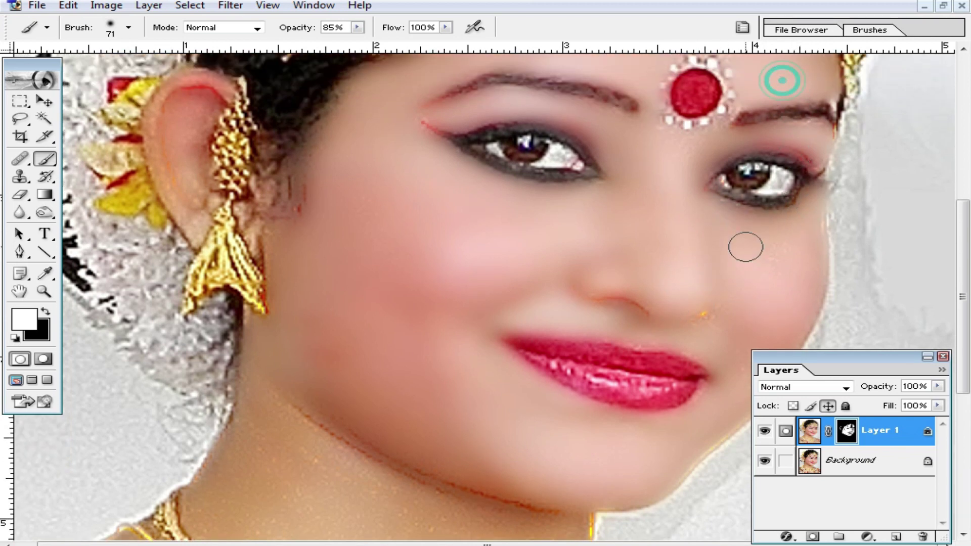
{"action": "scroll", "coordinate": [745, 244], "scroll_direction": "down", "scroll_amount": 3}
{"action": "scroll", "coordinate": [726, 314], "scroll_direction": "down", "scroll_amount": 6}
{"action": "scroll", "coordinate": [663, 325], "scroll_direction": "down", "scroll_amount": 1}
{"action": "right_click", "coordinate": [663, 324]}
Step: Dab the neck with a 70 px brush, then enlarge the brush to 90 px
{"action": "left_click_drag", "start_coordinate": [738, 338], "coordinate": [737, 338]}
{"action": "left_click", "coordinate": [565, 251]}
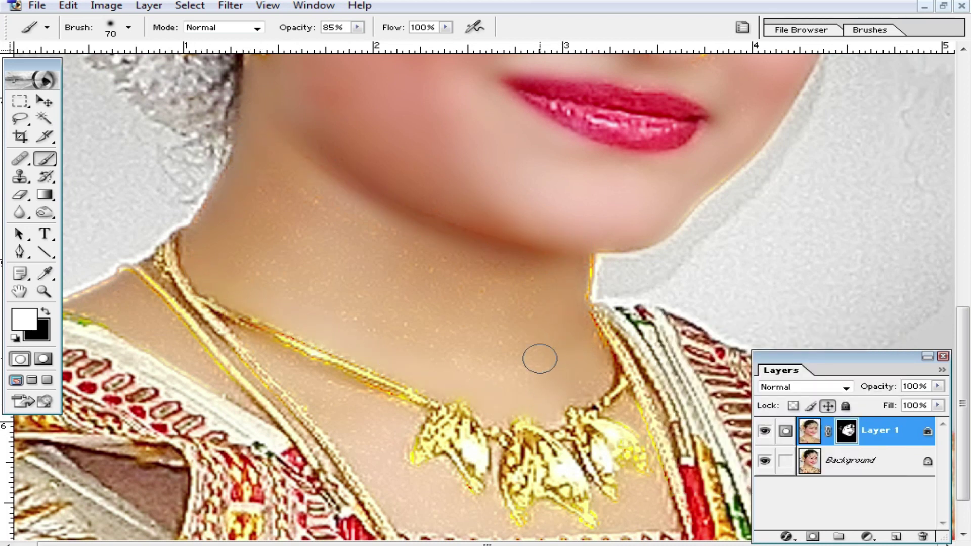
{"action": "left_click", "coordinate": [586, 378]}
{"action": "right_click", "coordinate": [524, 347]}
{"action": "left_click_drag", "start_coordinate": [638, 379], "coordinate": [648, 379]}
{"action": "left_click", "coordinate": [451, 321]}
Step: Paint away the orange speckles across the neck and left collar, then zoom out
{"action": "mouse_move", "coordinate": [327, 296]}
{"action": "left_mouse_down"}
{"action": "mouse_move", "coordinate": [271, 211]}
{"action": "mouse_move", "coordinate": [312, 197]}
{"action": "mouse_move", "coordinate": [482, 286]}
{"action": "mouse_move", "coordinate": [303, 260]}
{"action": "left_mouse_up"}
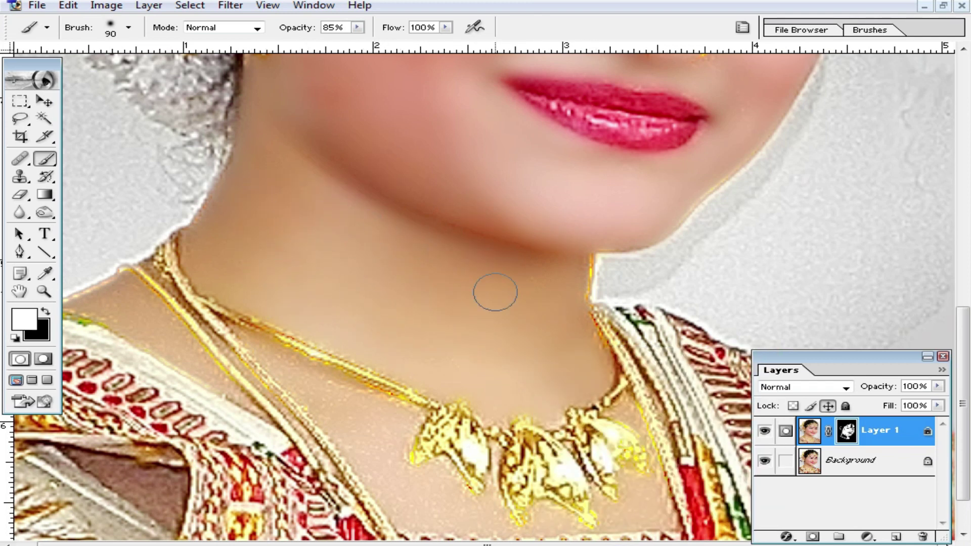
{"action": "scroll", "coordinate": [466, 314], "scroll_direction": "down", "scroll_amount": 2}
{"action": "mouse_move", "coordinate": [362, 351]}
{"action": "left_mouse_down"}
{"action": "mouse_move", "coordinate": [423, 387]}
{"action": "mouse_move", "coordinate": [353, 372]}
{"action": "mouse_move", "coordinate": [479, 459]}
{"action": "mouse_move", "coordinate": [566, 462]}
{"action": "mouse_move", "coordinate": [642, 428]}
{"action": "left_mouse_up"}
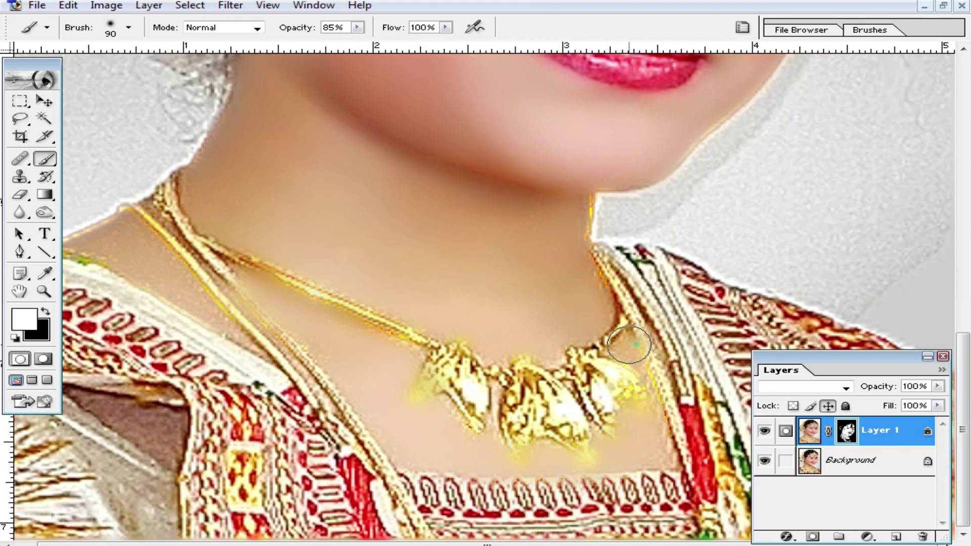
{"action": "mouse_move", "coordinate": [223, 325]}
{"action": "left_mouse_down"}
{"action": "mouse_move", "coordinate": [119, 249]}
{"action": "mouse_move", "coordinate": [120, 230]}
{"action": "left_mouse_up"}
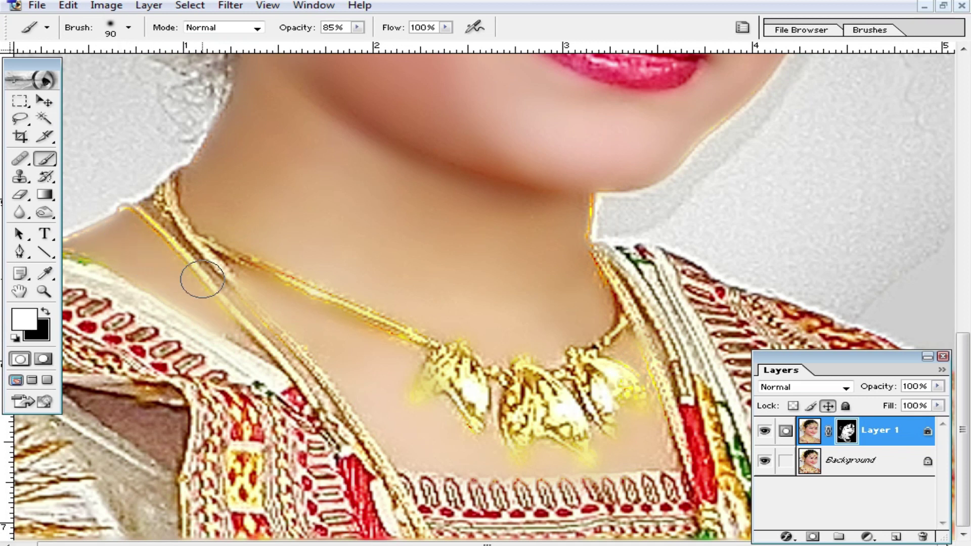
{"action": "scroll", "coordinate": [202, 275], "scroll_direction": "up", "scroll_amount": 2}
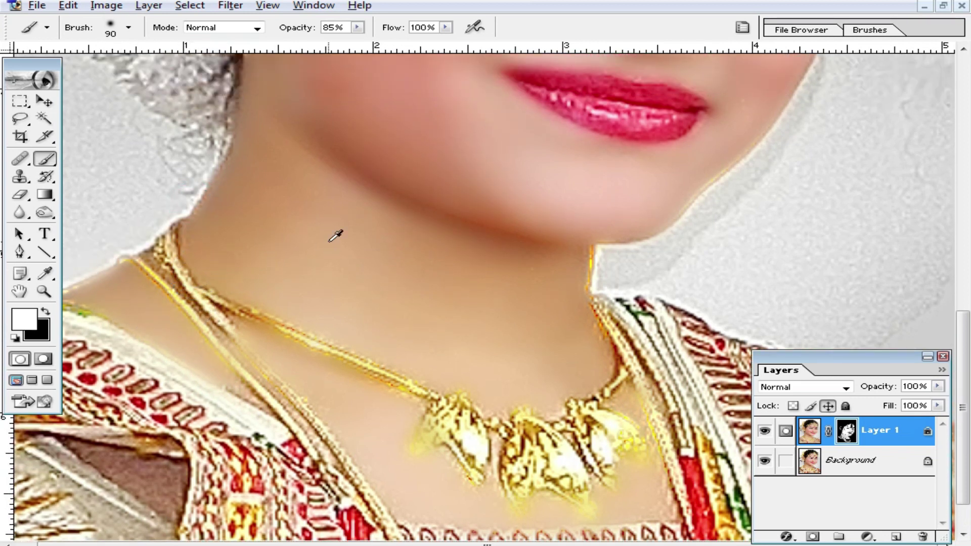
{"action": "key", "text": "ctrl+minus"}
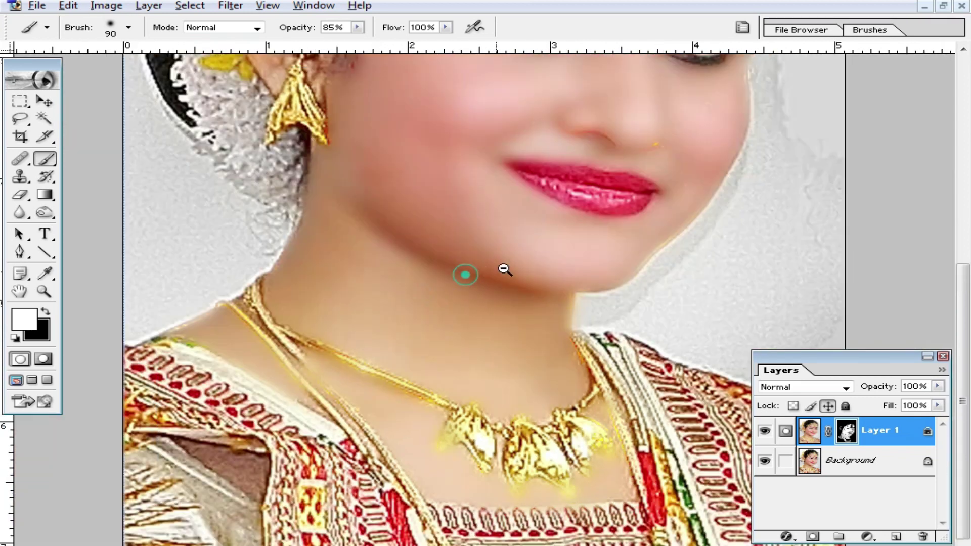
{"action": "key", "text": "ctrl+minus"}
Step: Lower the blurred layer's opacity to about 57%
{"action": "left_click", "coordinate": [938, 386]}
{"action": "left_click_drag", "start_coordinate": [940, 407], "coordinate": [907, 408]}
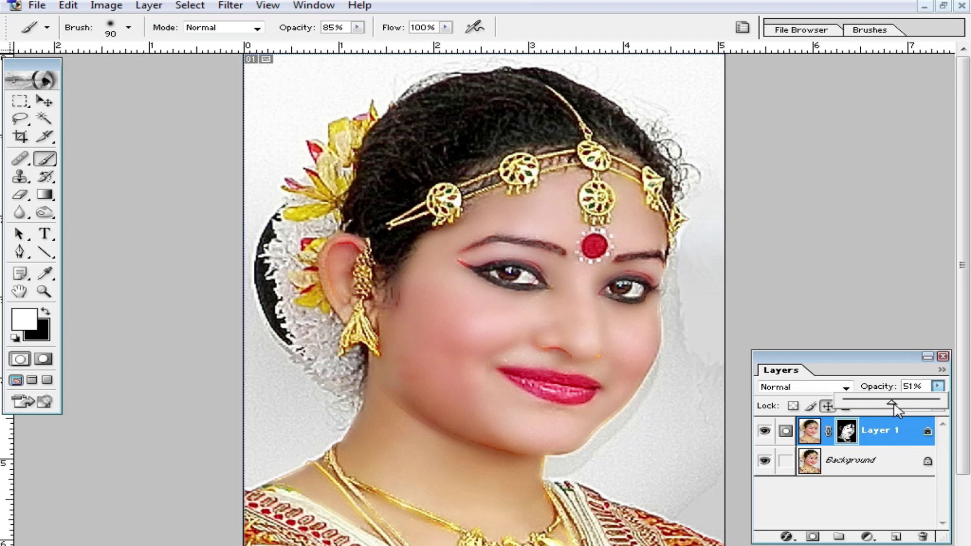
{"action": "key", "text": "Return"}
{"action": "key", "text": "ctrl+minus"}
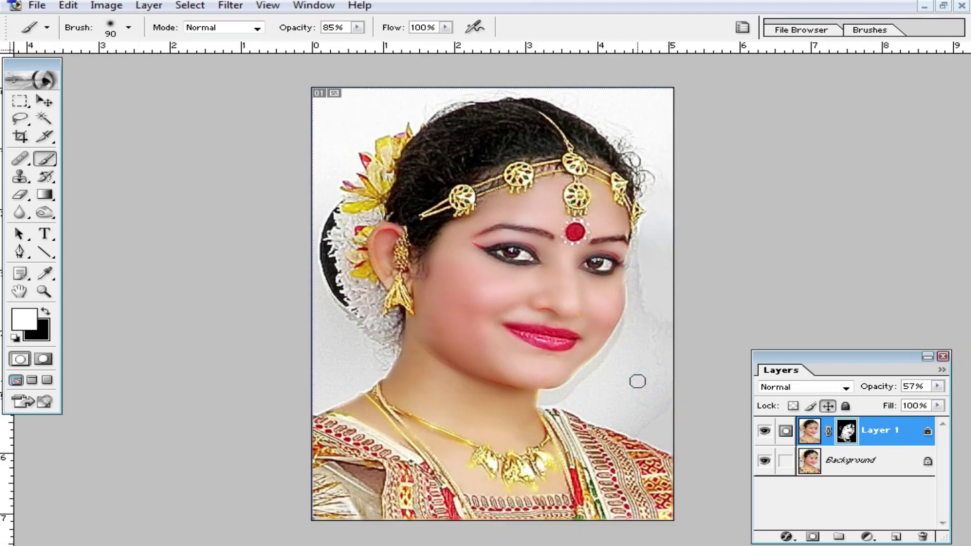
{"action": "key", "text": "ctrl+plus"}
Step: Touch up the skin around the lips and nose, raising brush opacity to 100%
{"action": "left_click", "coordinate": [620, 322]}
{"action": "scroll", "coordinate": [594, 321], "scroll_direction": "up", "scroll_amount": 1}
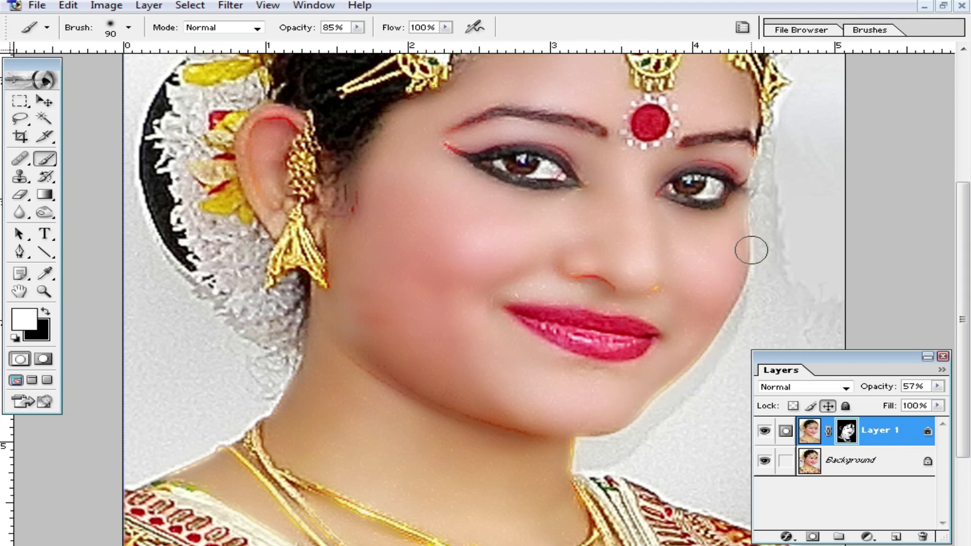
{"action": "left_click", "coordinate": [530, 290]}
{"action": "left_click", "coordinate": [484, 291]}
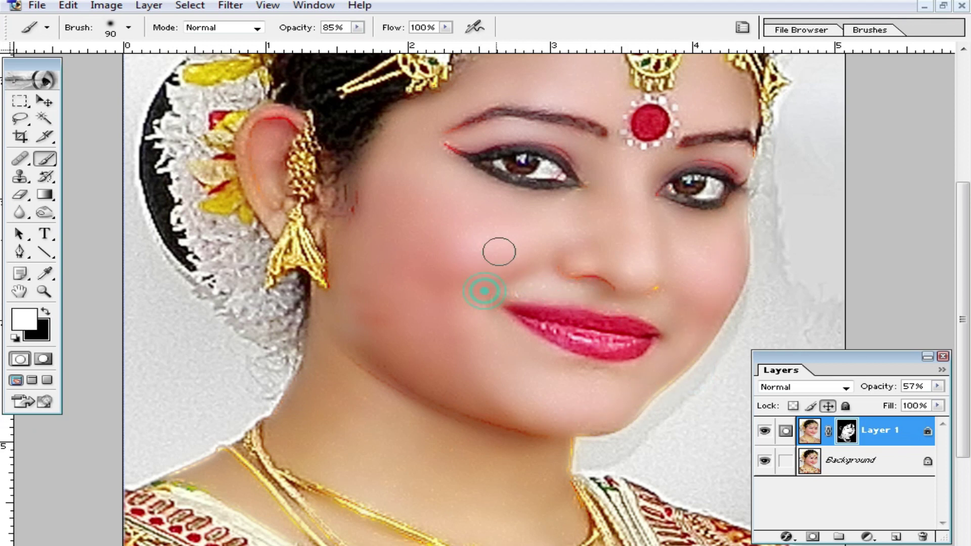
{"action": "left_click_drag", "start_coordinate": [357, 27], "coordinate": [385, 46]}
{"action": "left_click", "coordinate": [565, 291]}
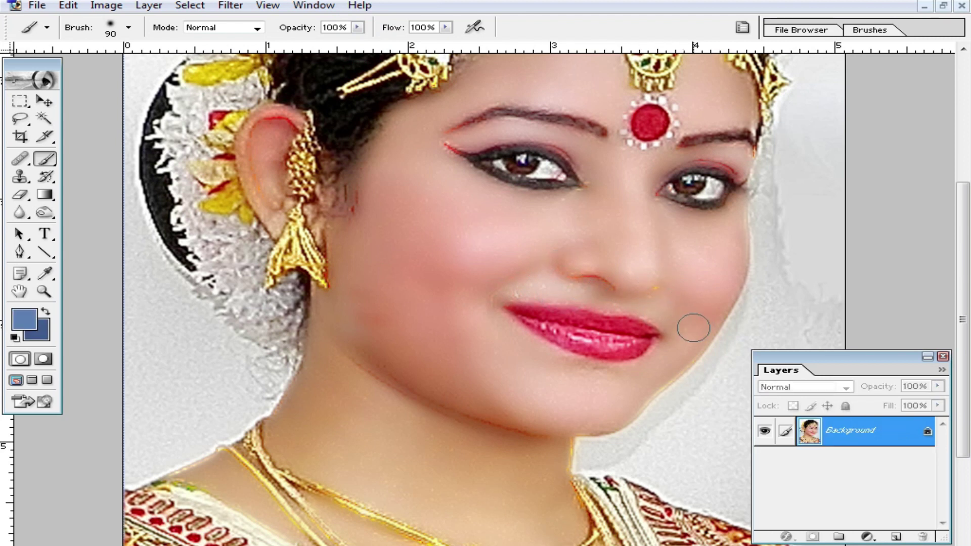
Step: Apply Imagenomic Noiseware Professional with its Default settings to the portrait
{"action": "left_click", "coordinate": [230, 6]}
{"action": "mouse_move", "coordinate": [276, 435]}
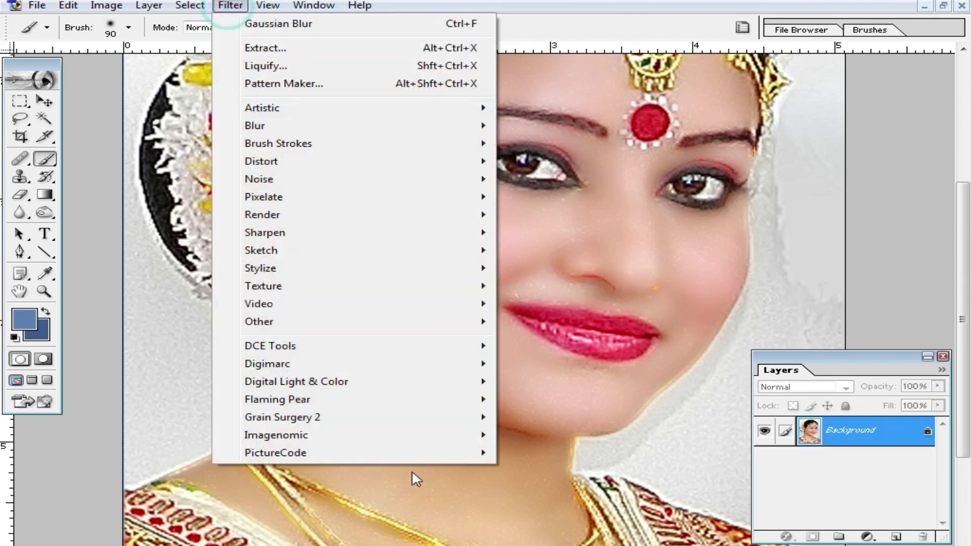
{"action": "left_click", "coordinate": [555, 434]}
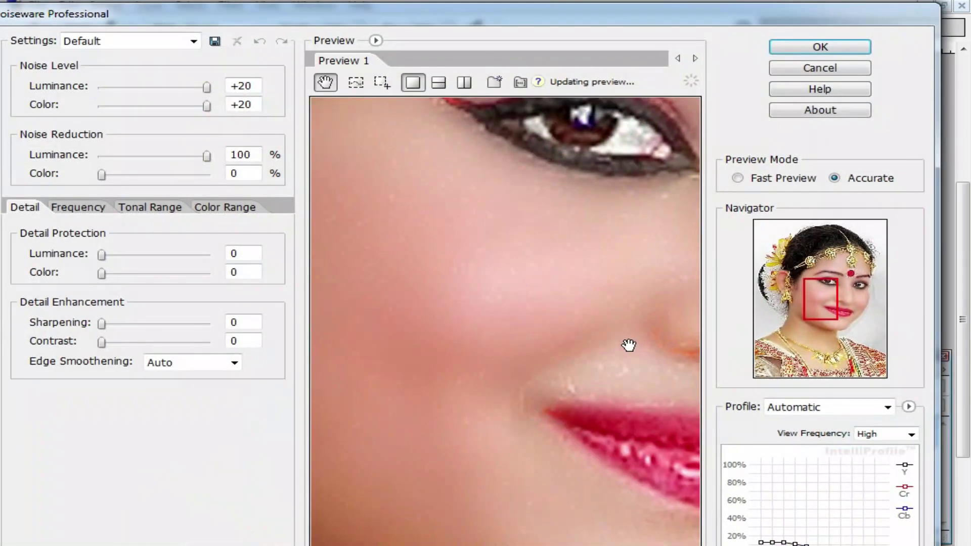
{"action": "left_click", "coordinate": [804, 46]}
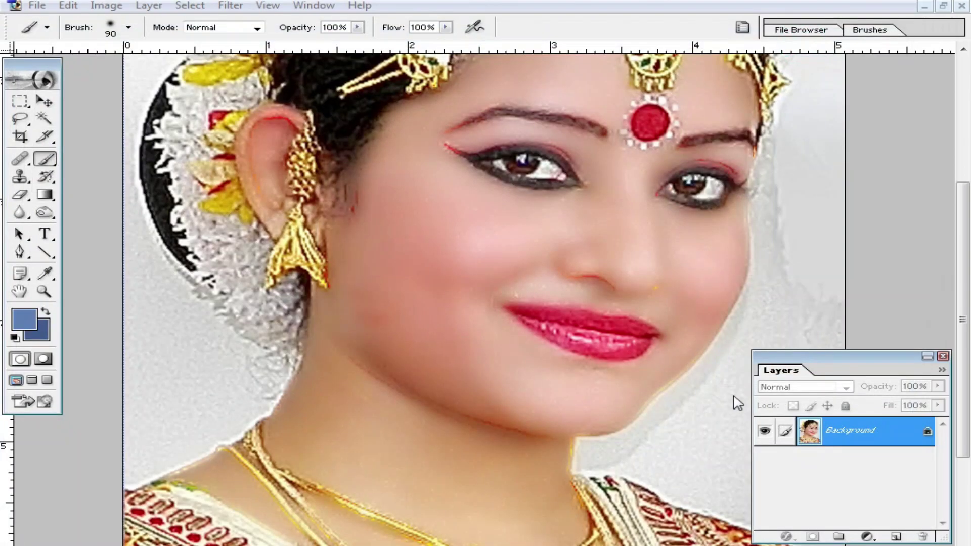
Step: Try the History Brush at 48 px and dismiss its error message
{"action": "left_click", "coordinate": [615, 324], "text": "alt"}
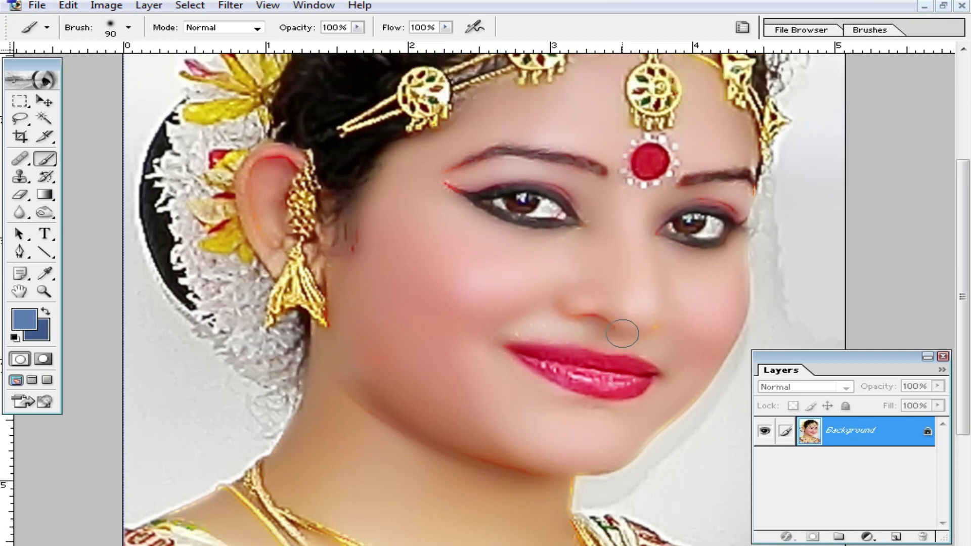
{"action": "left_click", "coordinate": [564, 310], "text": "alt"}
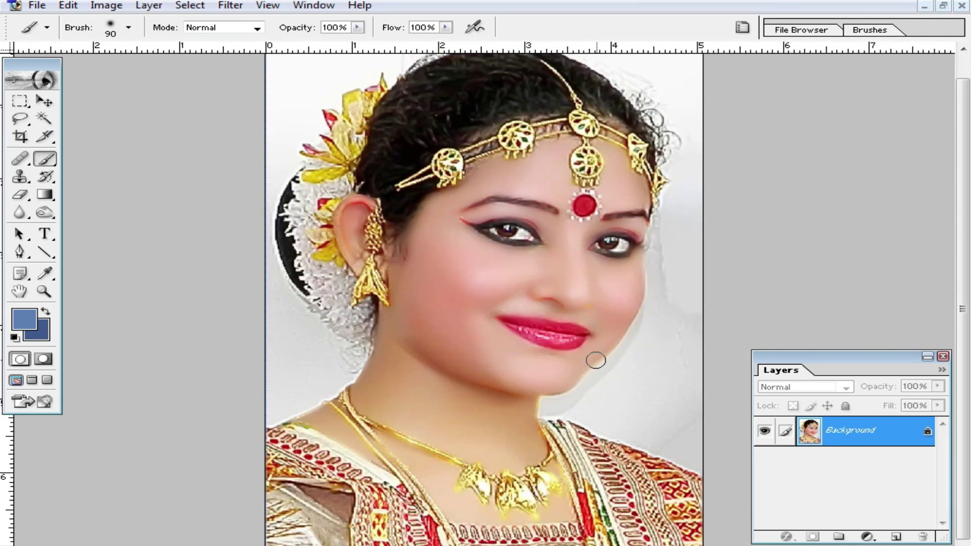
{"action": "key", "text": "ctrl+plus"}
{"action": "key", "text": "y"}
{"action": "right_click", "coordinate": [656, 259]}
{"action": "left_click_drag", "start_coordinate": [722, 284], "coordinate": [728, 284]}
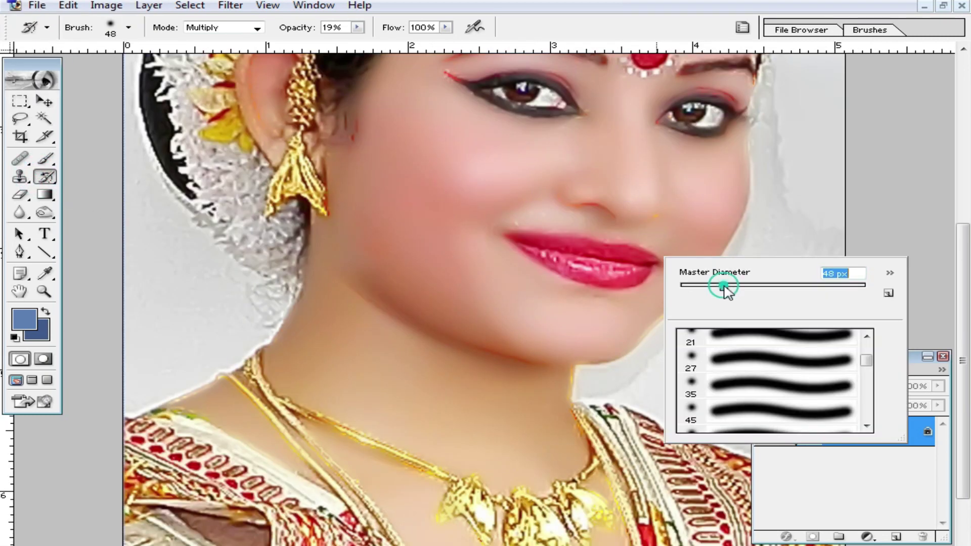
{"action": "left_click", "coordinate": [613, 266]}
{"action": "left_click", "coordinate": [521, 217]}
{"action": "key", "text": "ctrl+minus"}
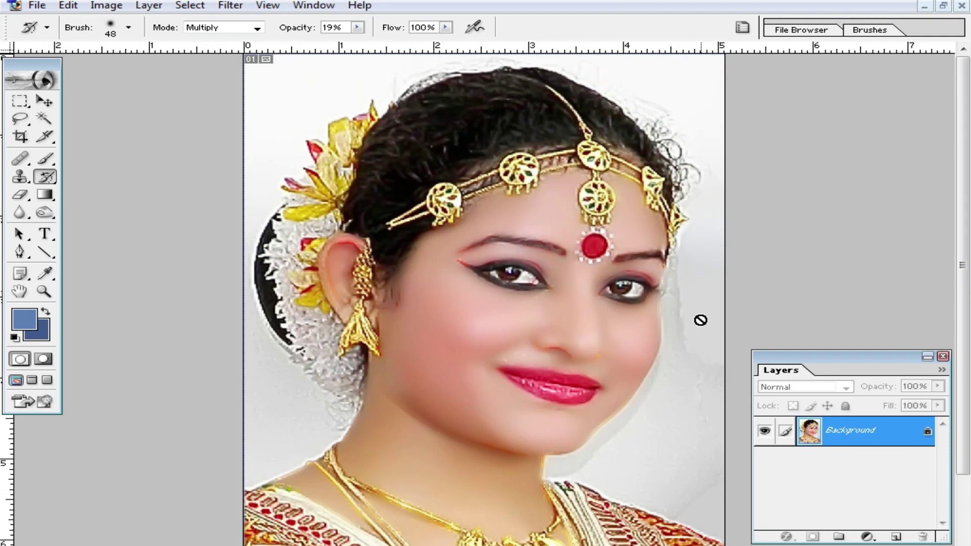
Step: Sample light grey from the background and paint it over the backdrop beside the jaw
{"action": "left_click", "coordinate": [45, 158]}
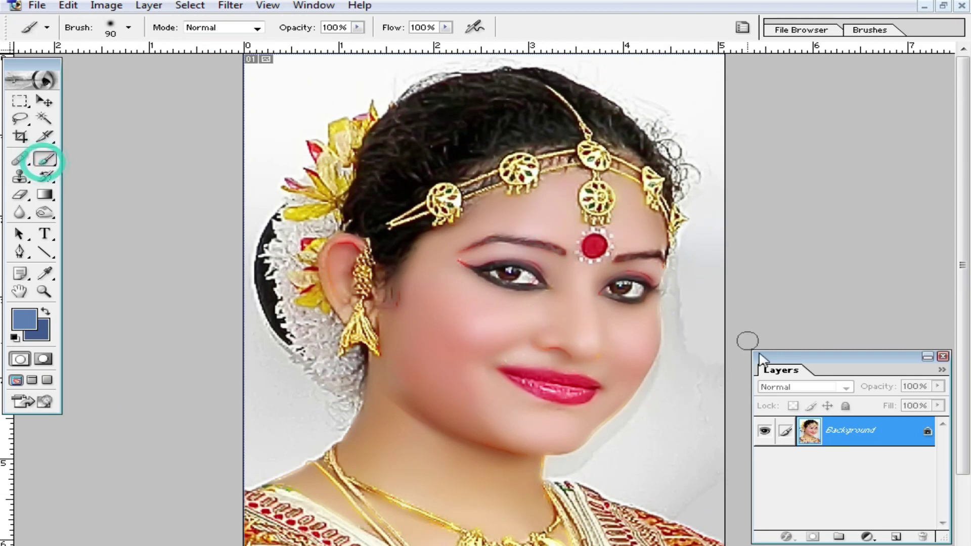
{"action": "left_click", "coordinate": [694, 405], "text": "alt"}
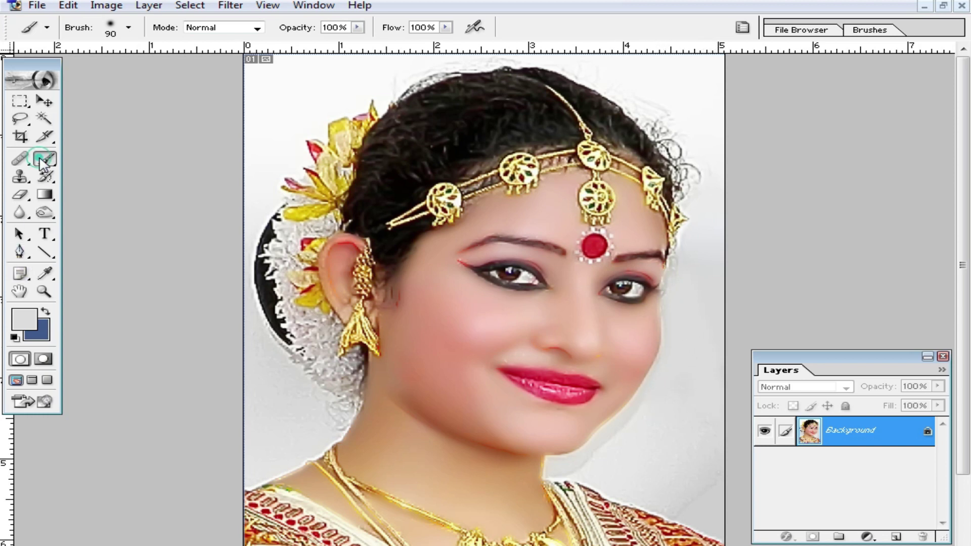
{"action": "left_click", "coordinate": [691, 436]}
{"action": "left_click", "coordinate": [661, 403]}
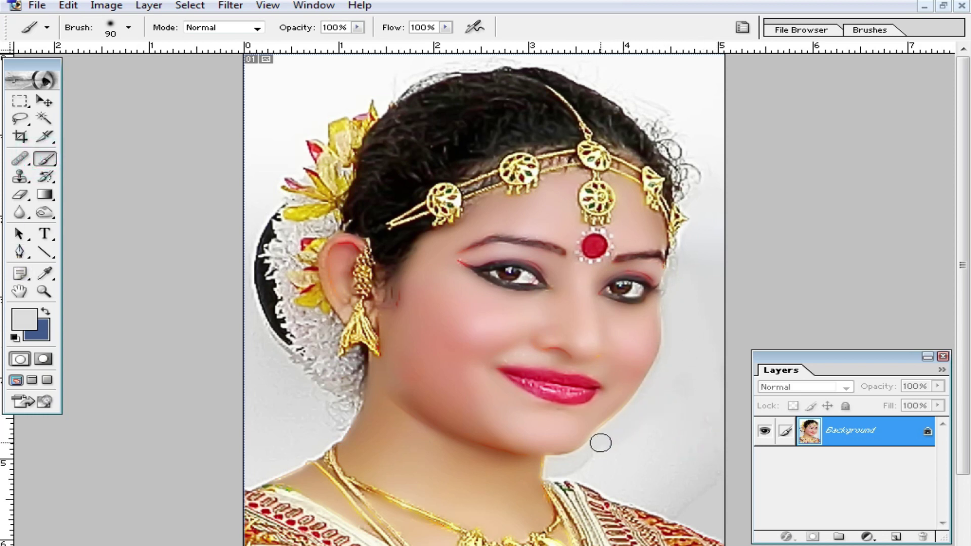
{"action": "left_click", "coordinate": [629, 443]}
{"action": "left_click", "coordinate": [668, 427]}
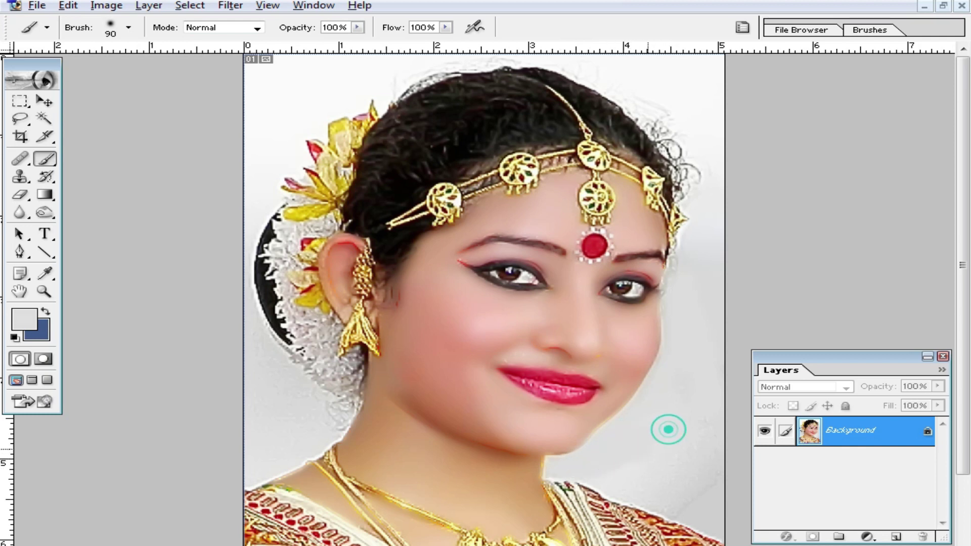
{"action": "key", "text": "ctrl+minus"}
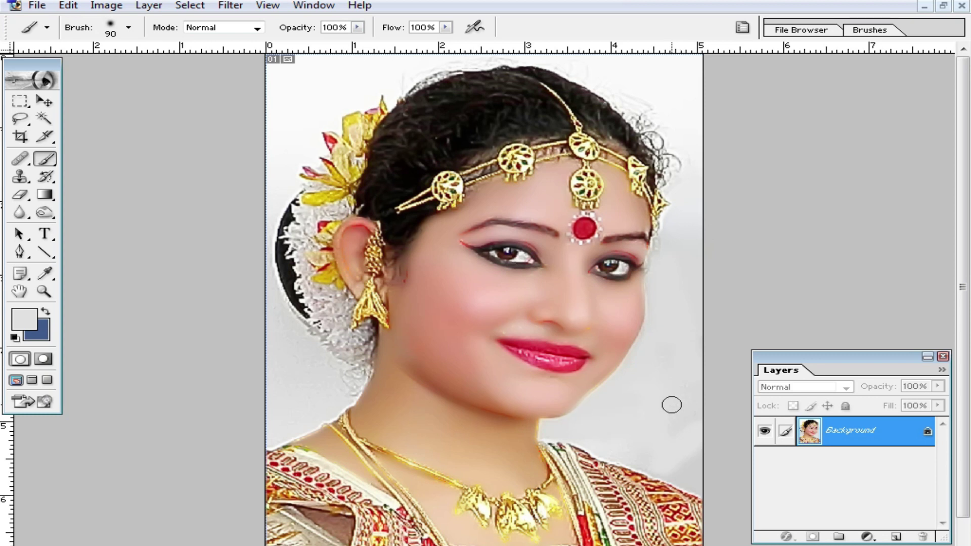
{"action": "left_click", "coordinate": [685, 412]}
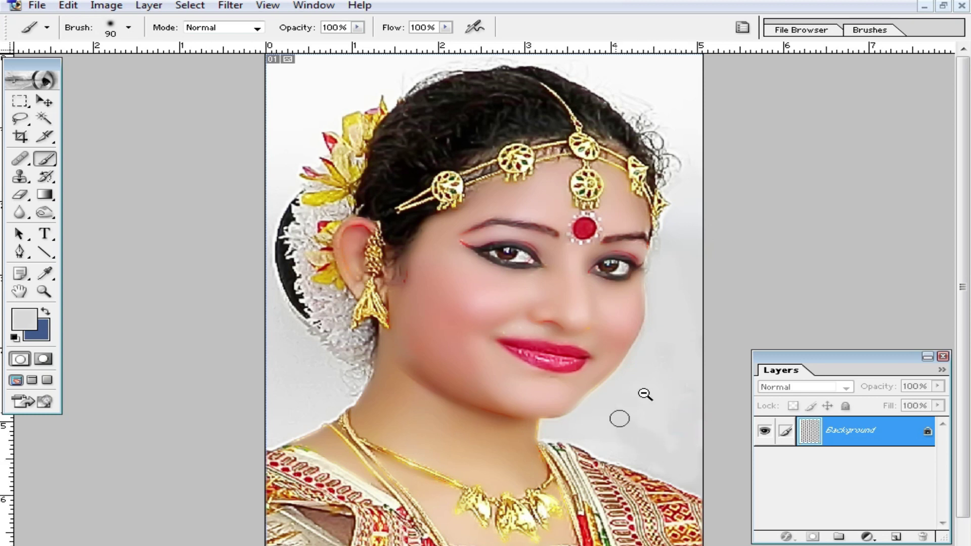
{"action": "left_click", "coordinate": [651, 389], "text": "ctrl+alt"}
{"action": "key", "text": "ctrl+plus"}
{"action": "key", "text": "ctrl+plus"}
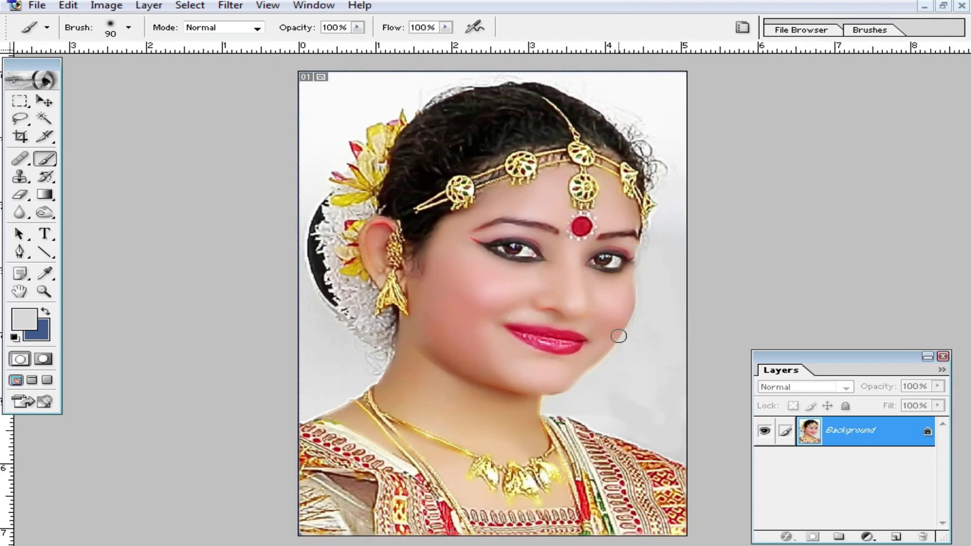